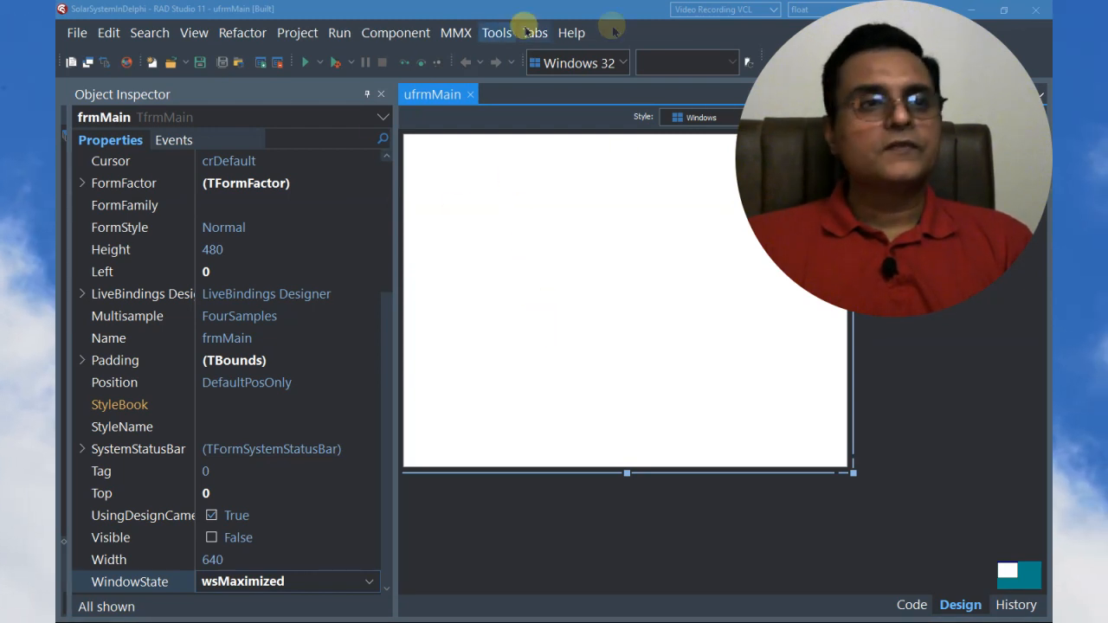
Switch the IDE to the Default Layout, and view the main form's source code before returning to its design view.
left_click(773, 9)
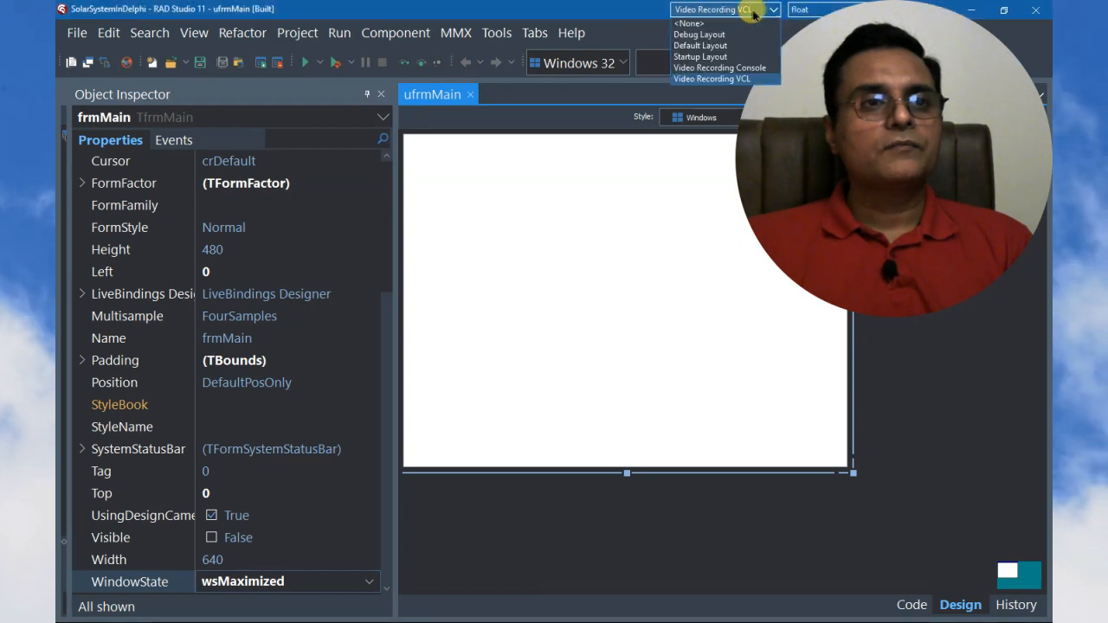
left_click(700, 45)
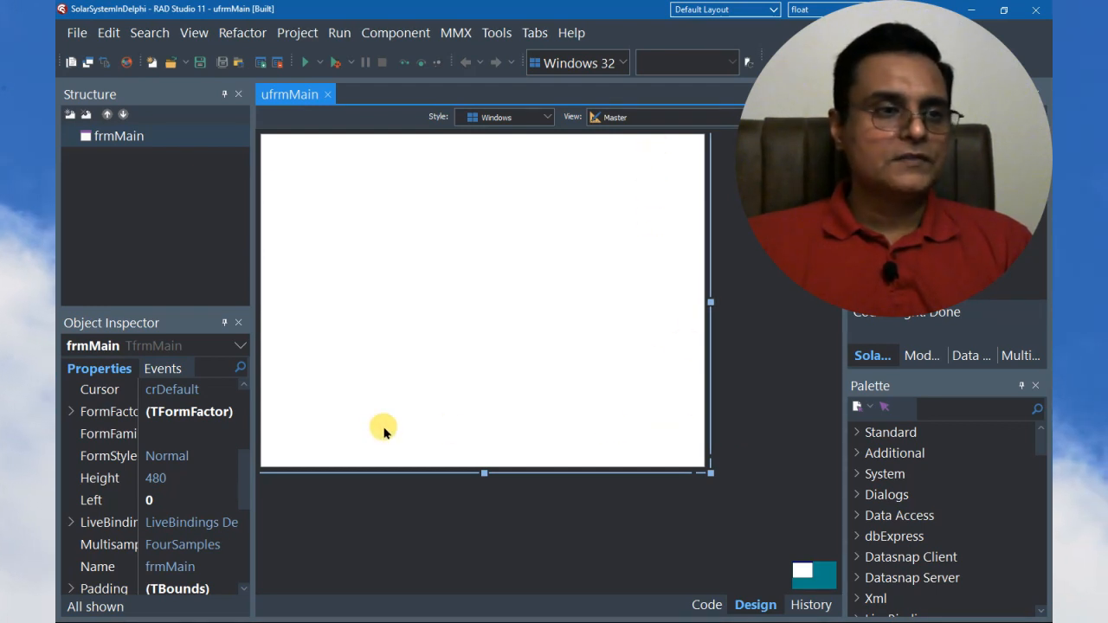
left_click(705, 603)
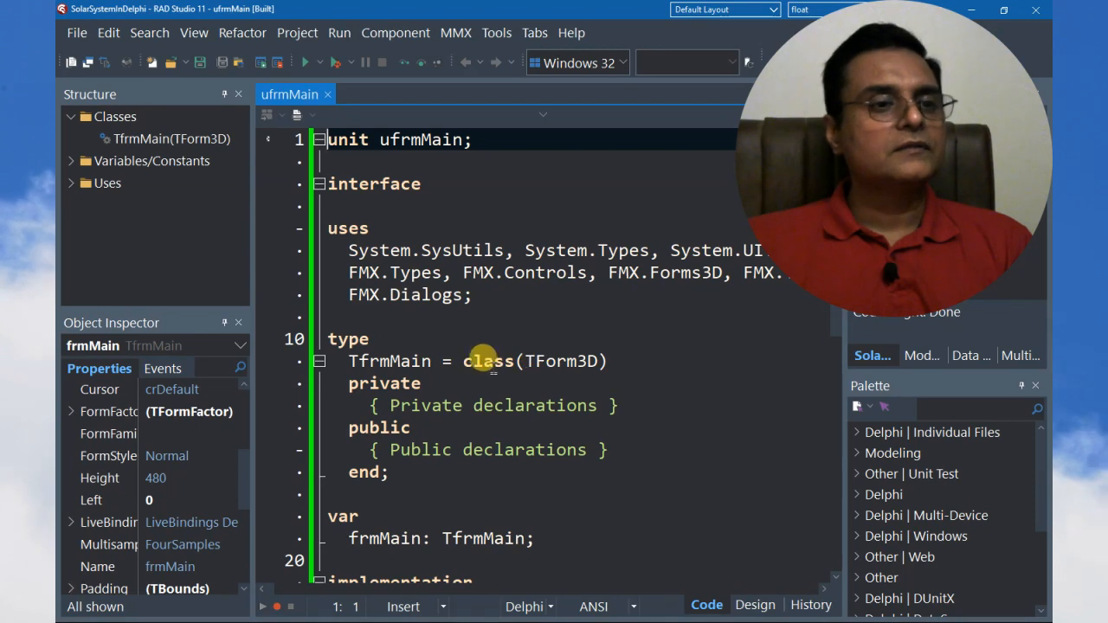
left_click(753, 605)
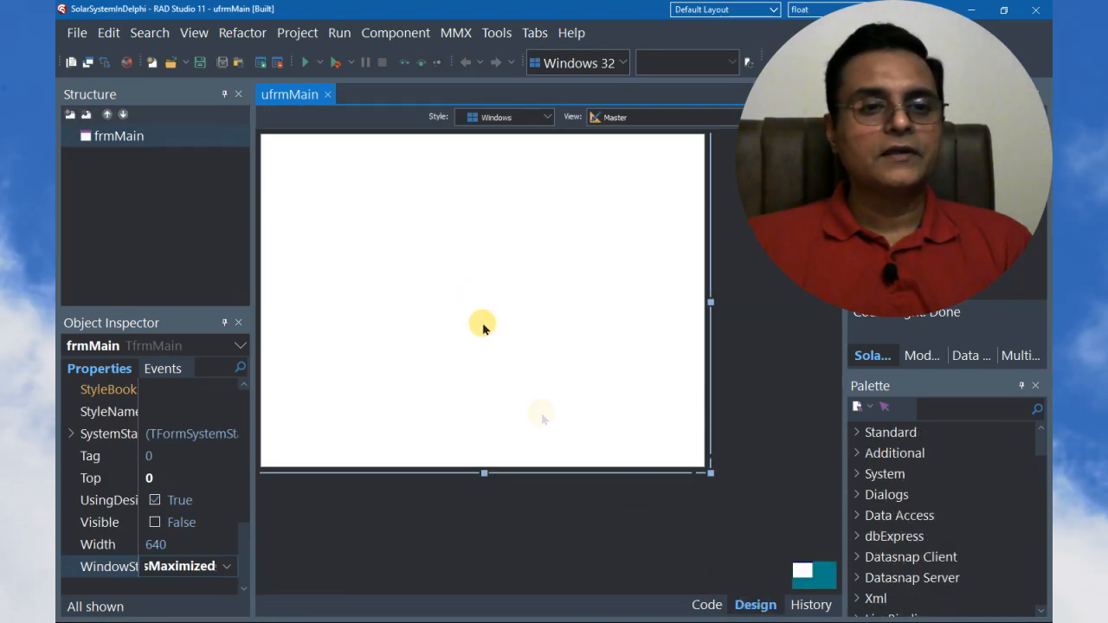
Find the TSphere component in the palette and add one to the 3D form.
left_click(944, 408)
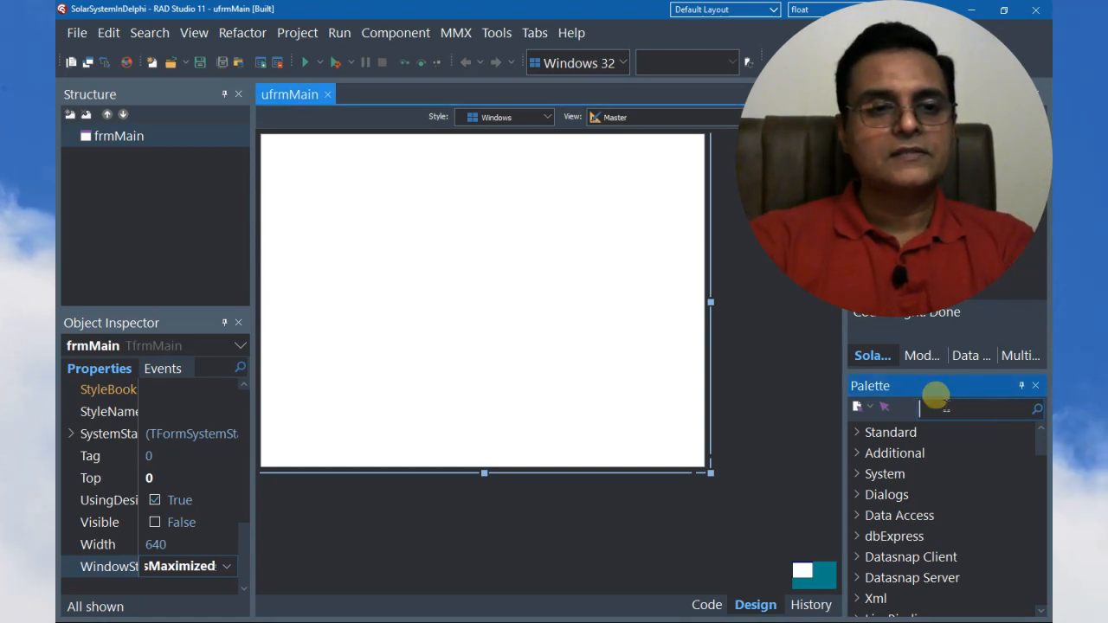
type("sph")
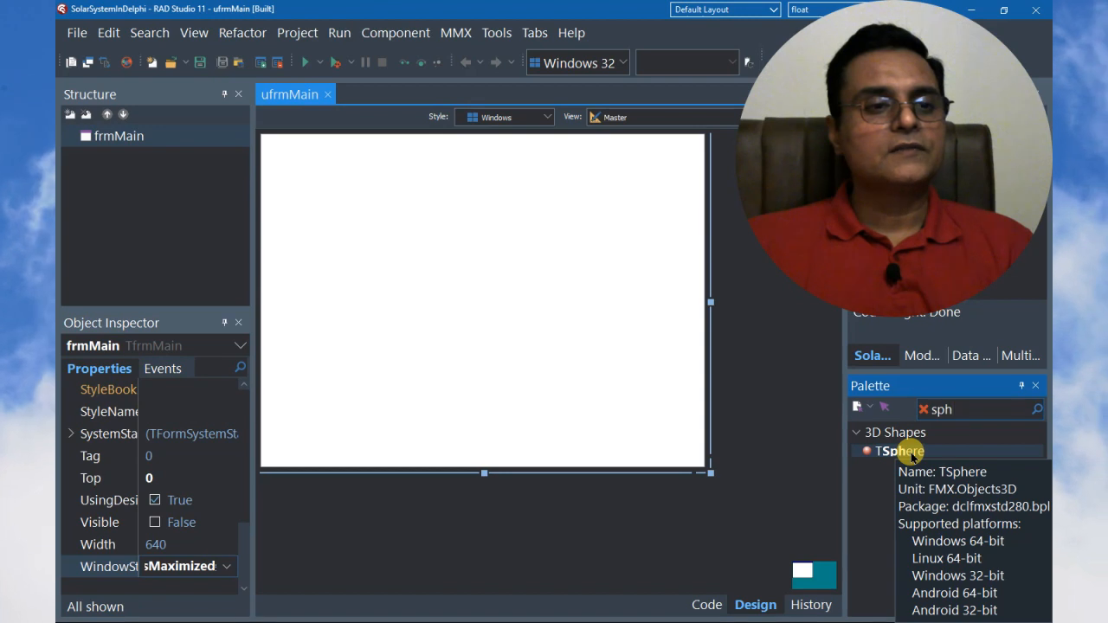
double_click(911, 453)
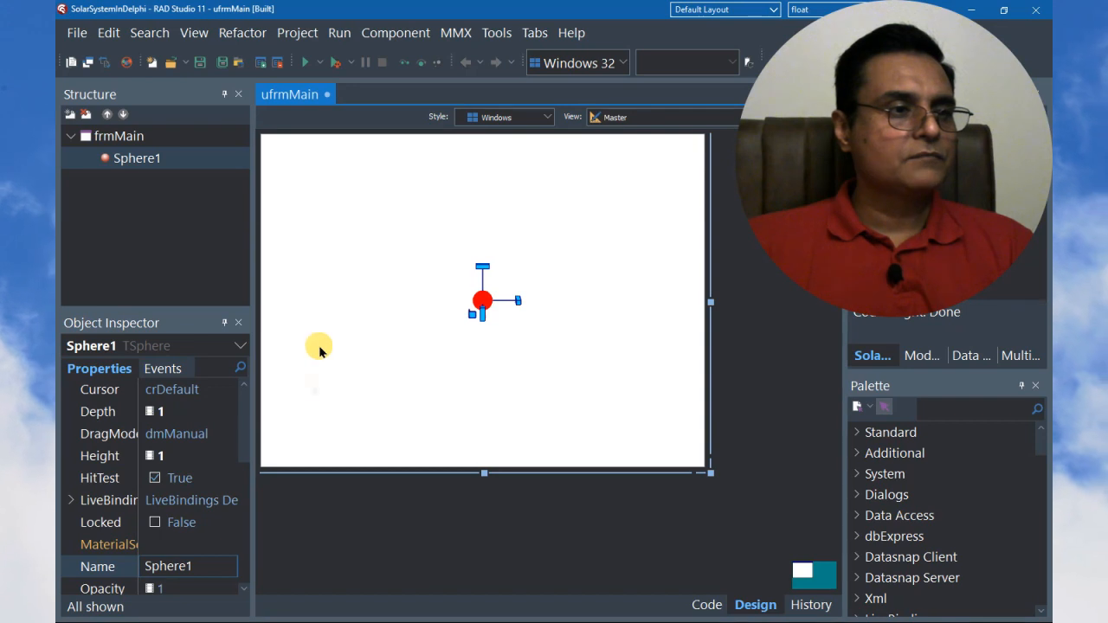
Set the sphere's Width property to 8.
left_click_drag(245, 422, 246, 542)
left_click(184, 524)
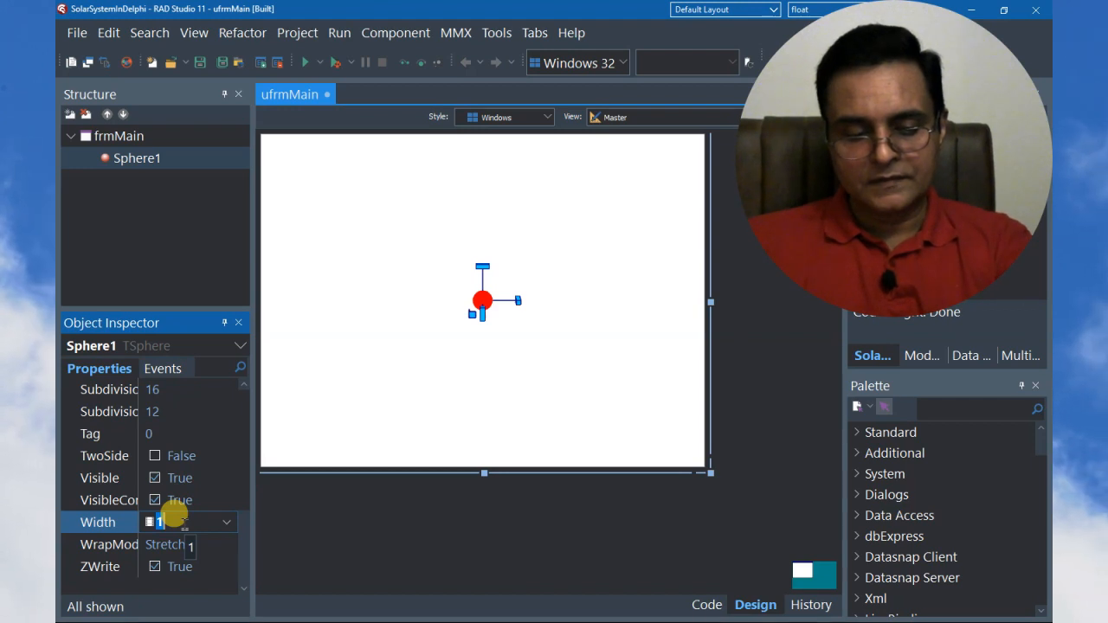
type("8")
key("Return")
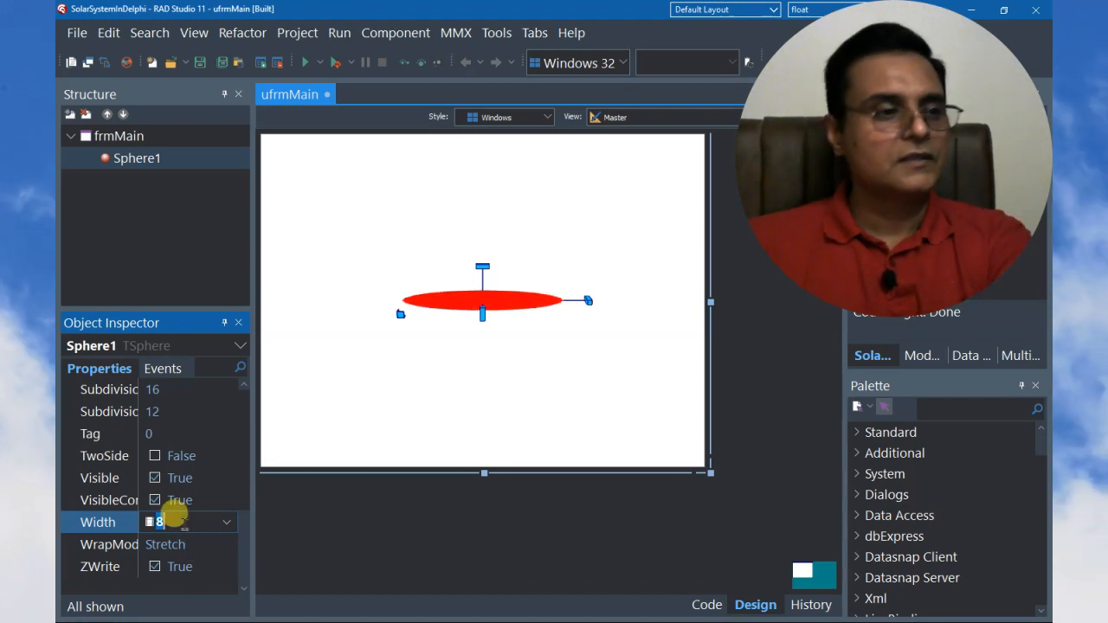
Set the sphere's Depth and Height properties to 8 each.
scroll(177, 517, "up", 7)
left_click(169, 411)
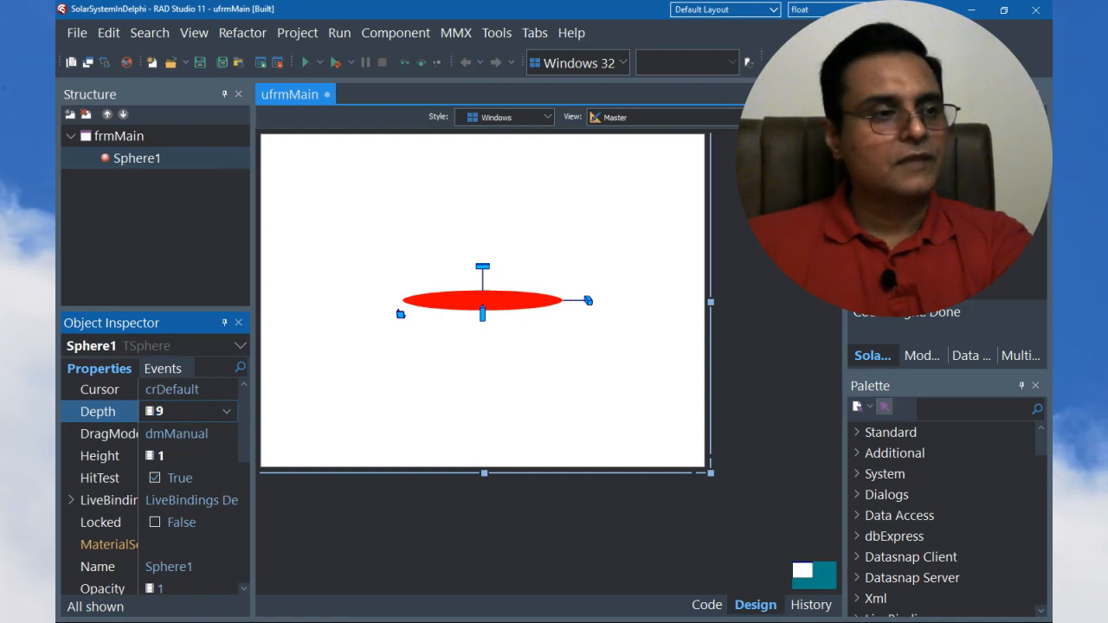
key("Return")
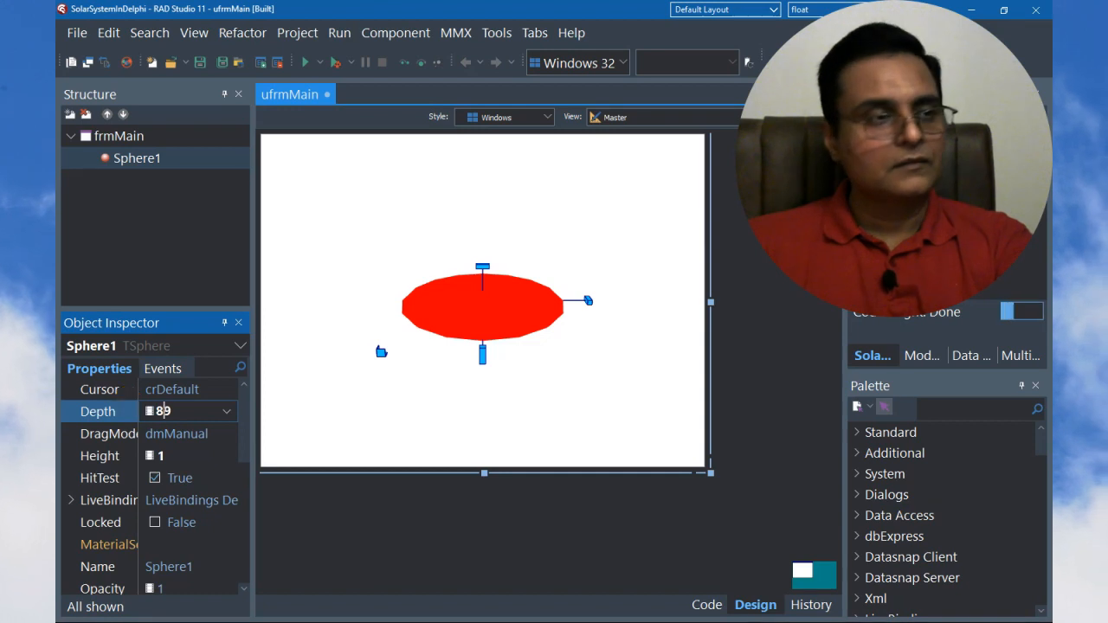
type("8")
key("Delete")
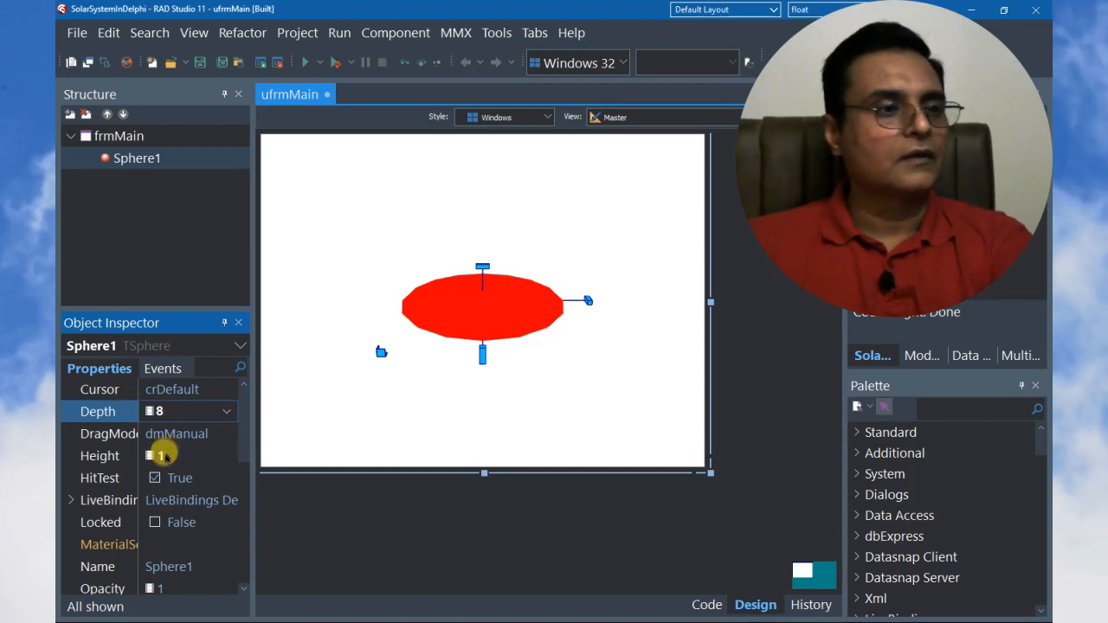
left_click(164, 453)
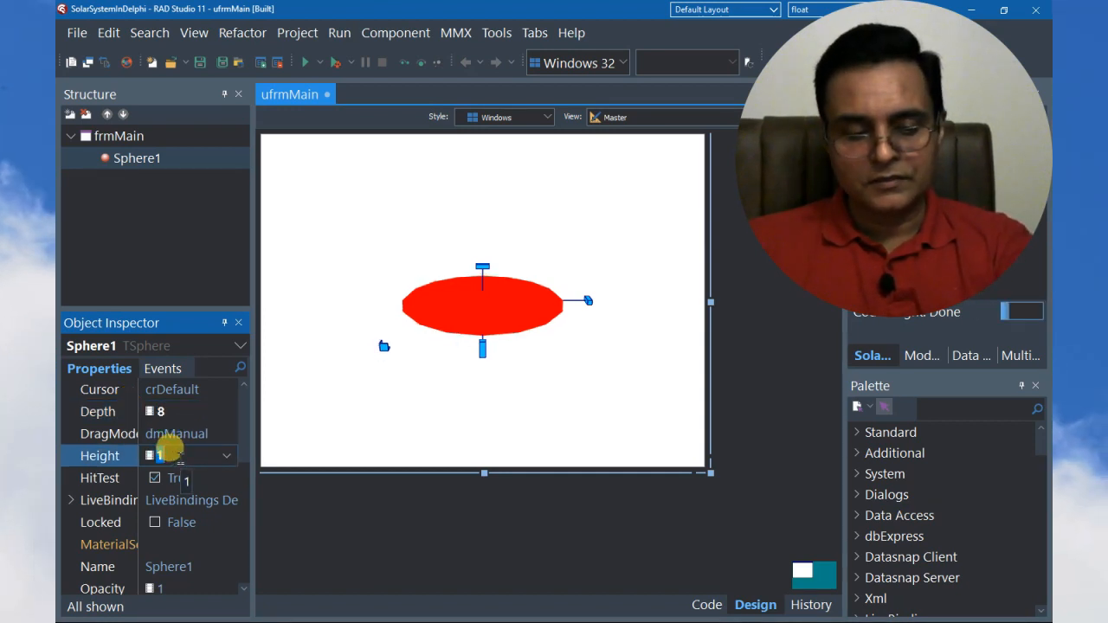
type("8")
key("Return")
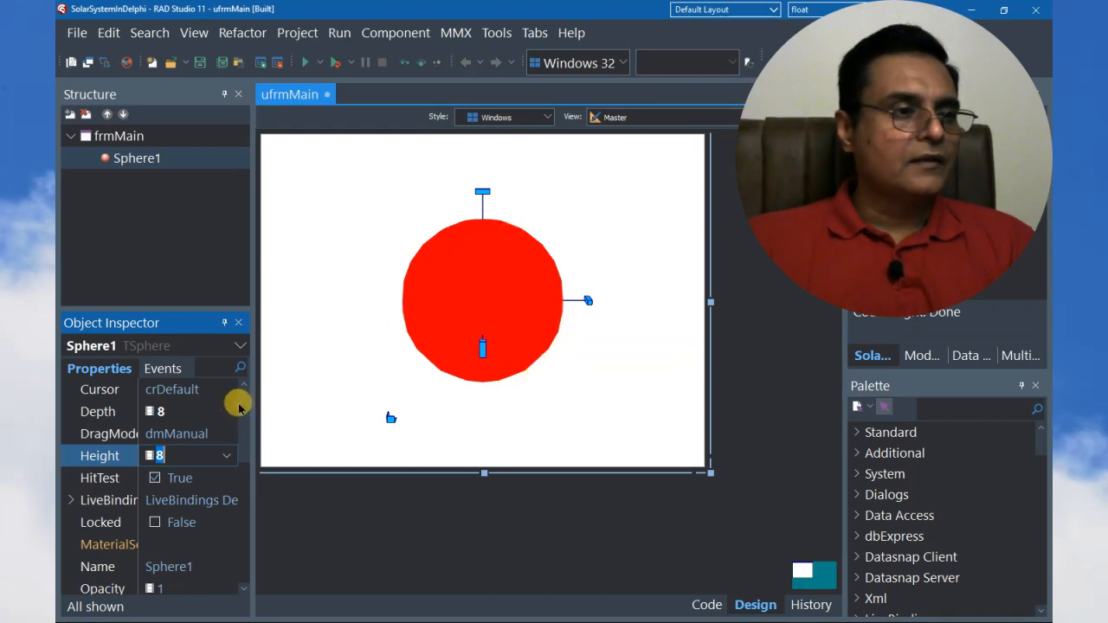
Widen the Object Inspector and its property-name column so the full SubdivisionsAxes and SubdivisionsHeight names fit.
left_click_drag(244, 404, 365, 484)
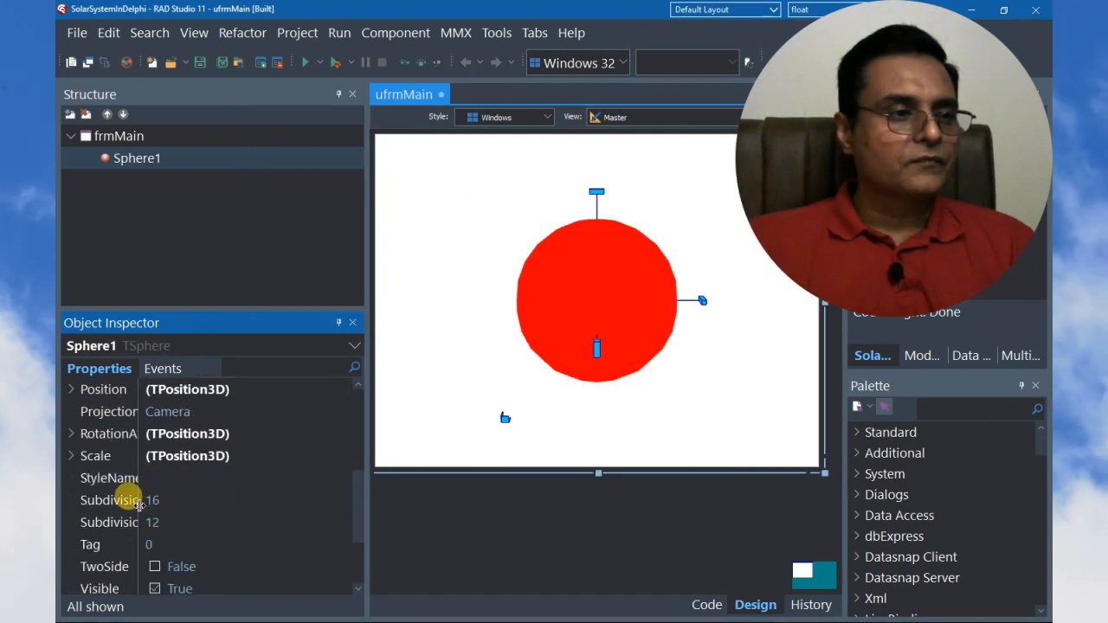
left_click_drag(139, 504, 201, 498)
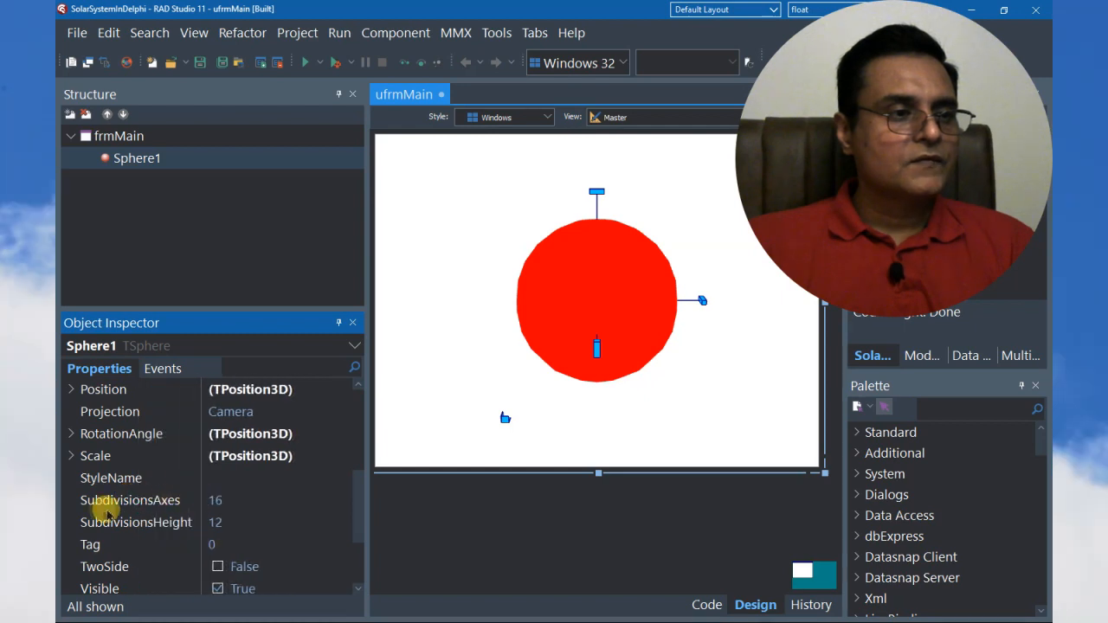
Try SubdivisionsHeight values of 4 and 2 on the sphere to compare its smoothness.
left_click(250, 519)
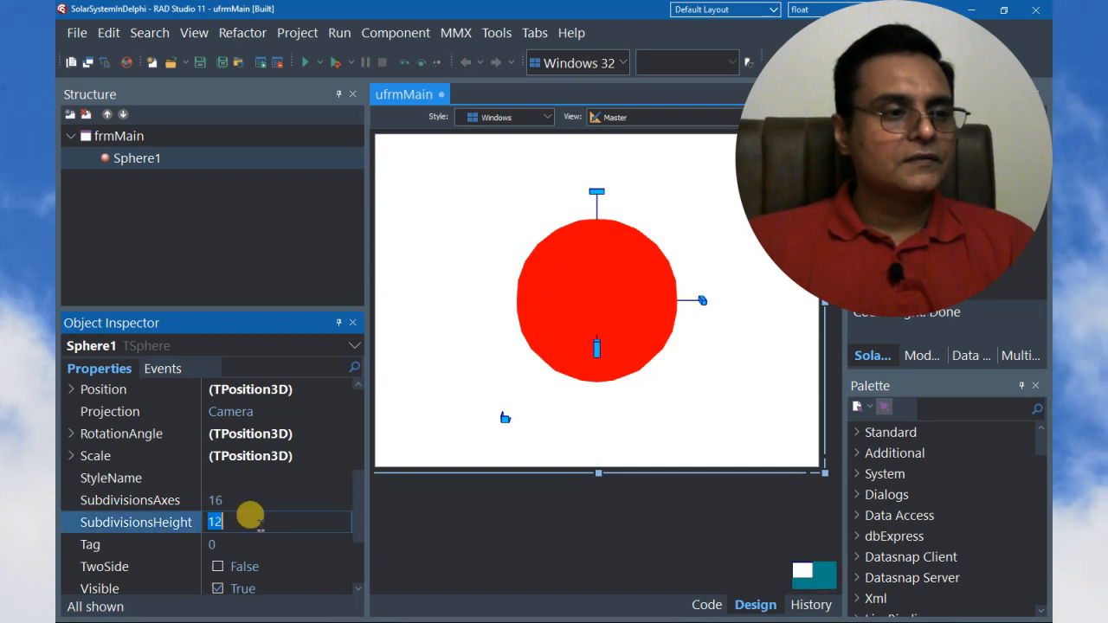
type("4")
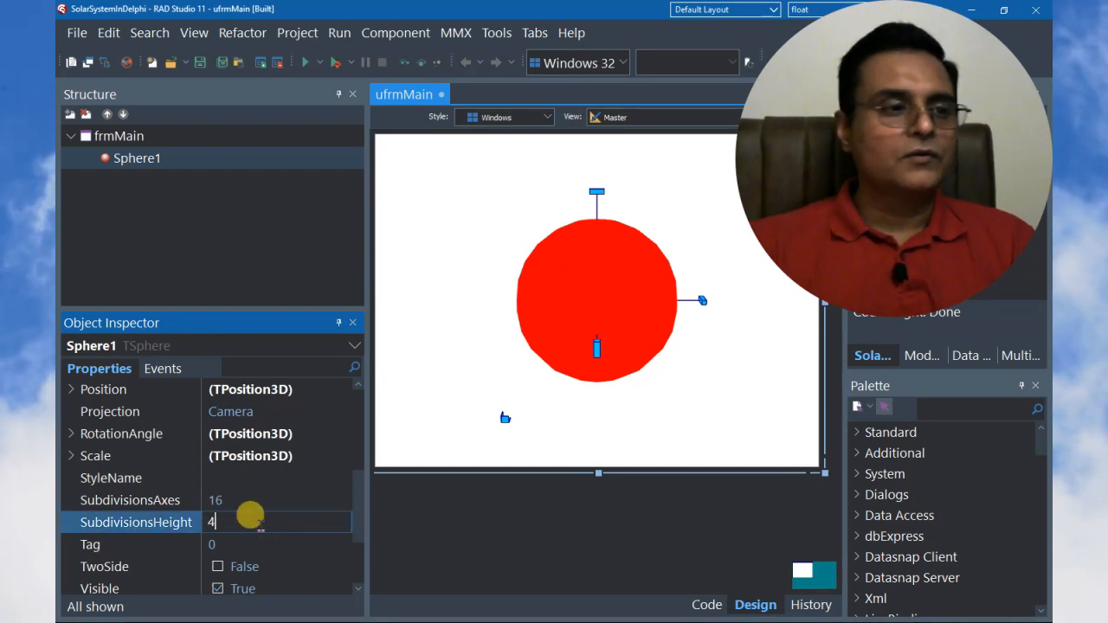
key("Return")
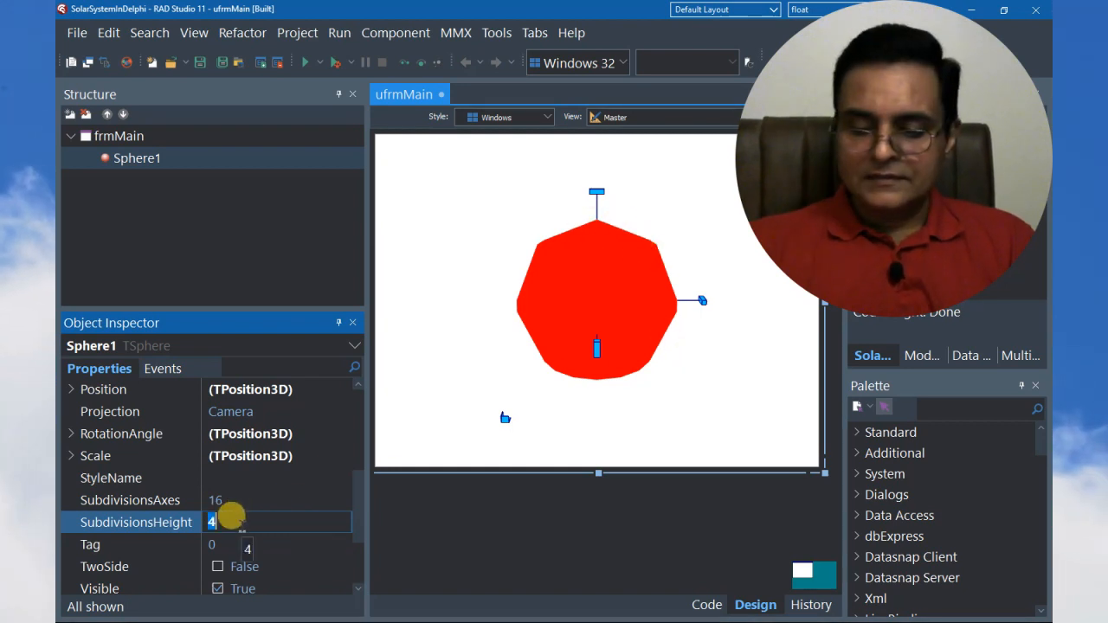
key("Return")
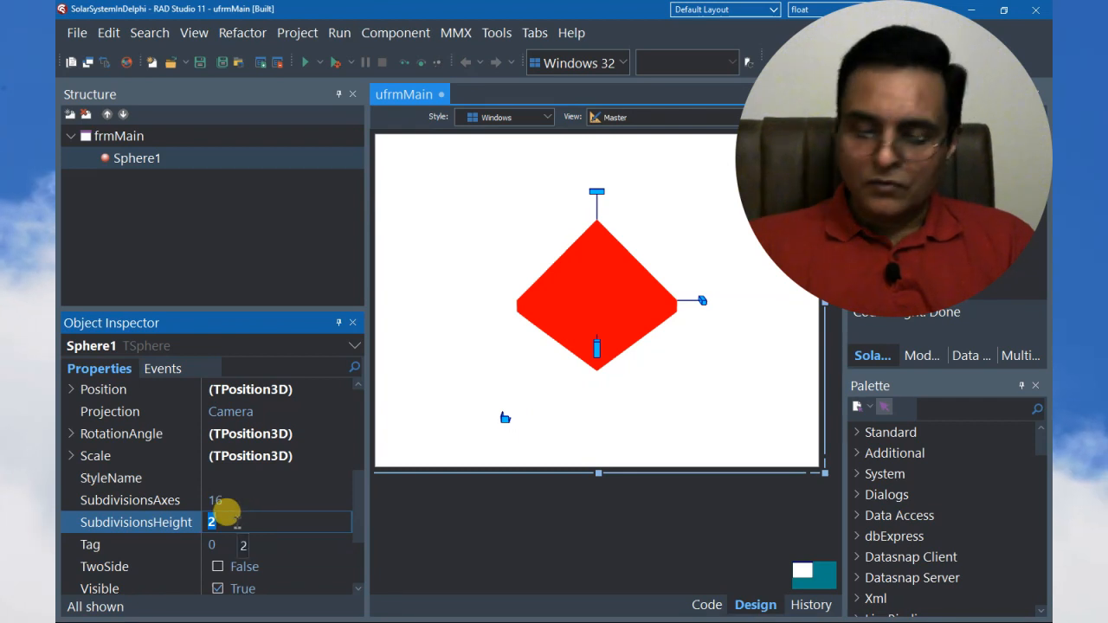
Set the sphere's SubdivisionsHeight and SubdivisionsAxes to 32 each, and save all project files.
key("Return")
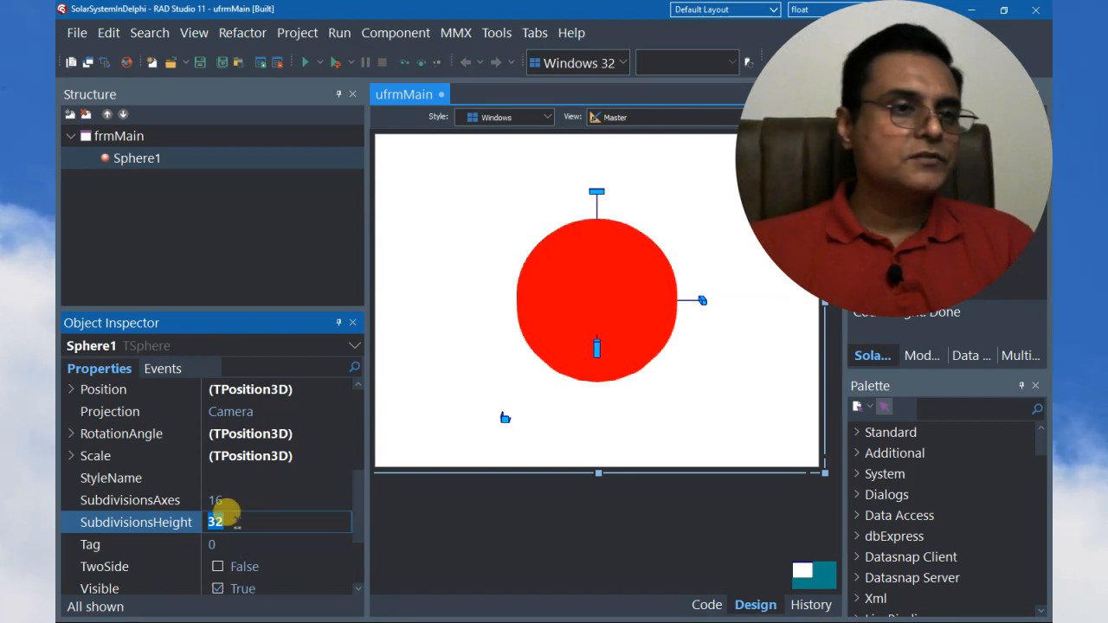
left_click(228, 501)
type("3")
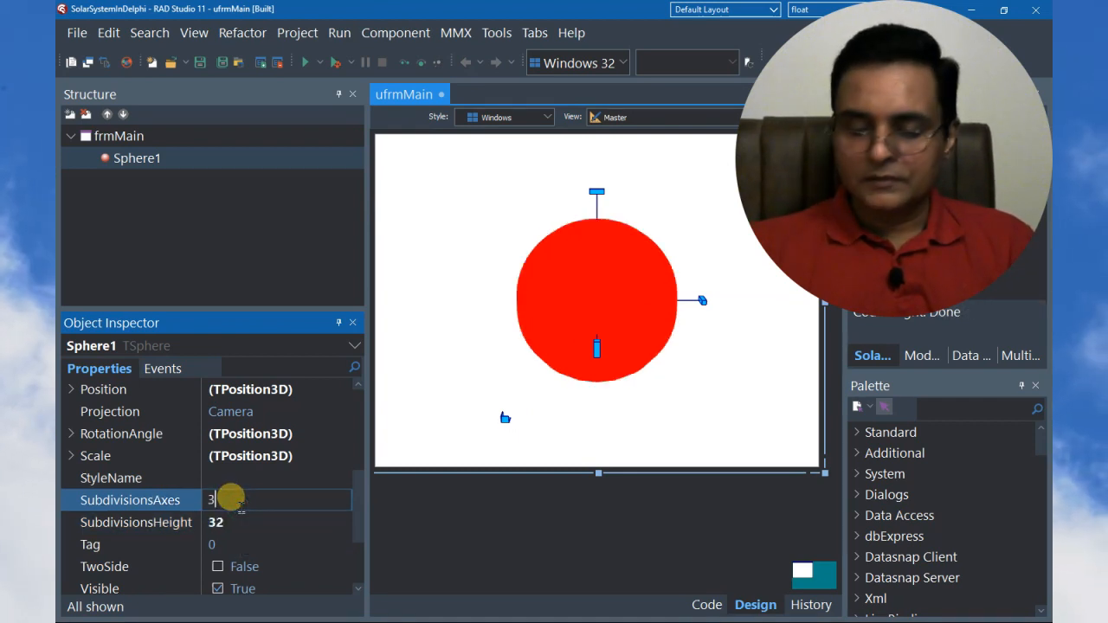
type("2")
key("Return")
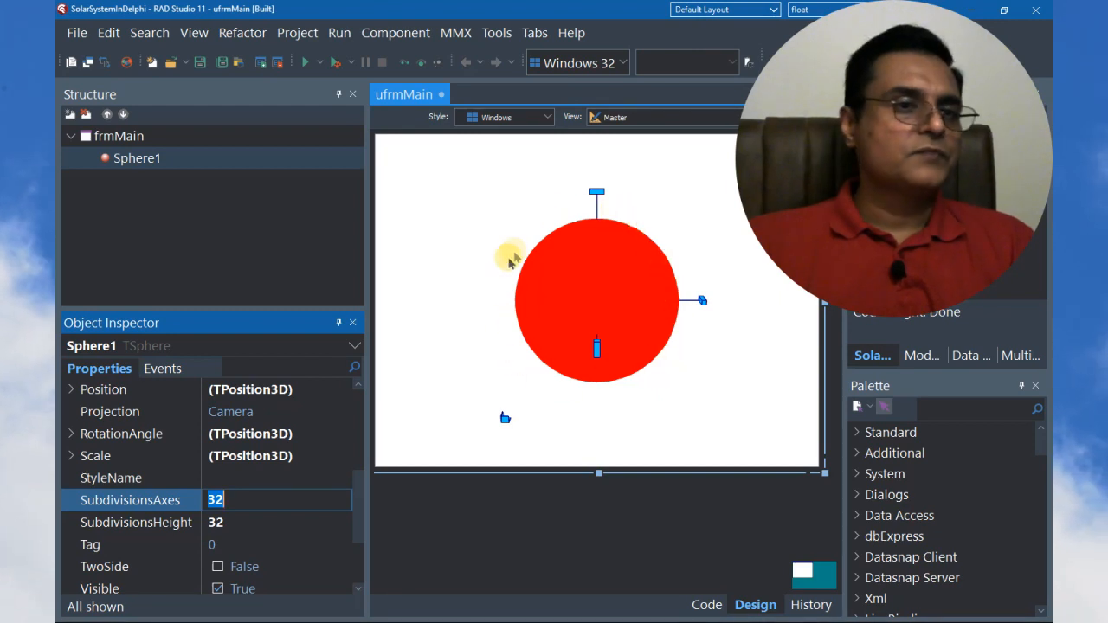
left_click(222, 65)
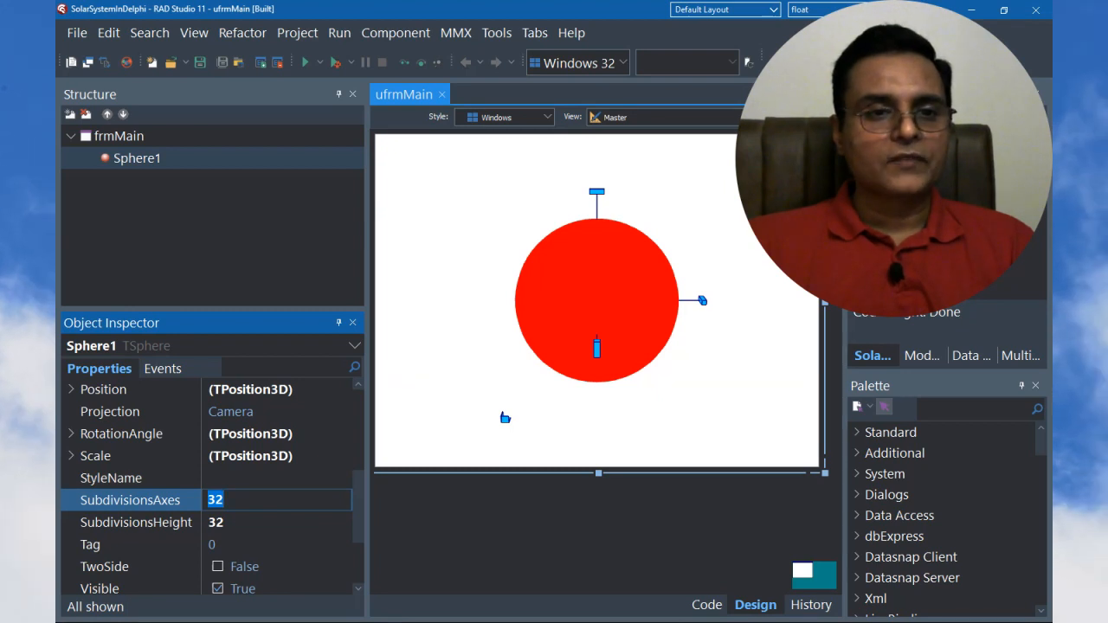
Search the palette for "textu" and add a TTextureMaterialSource component to the form.
left_click(950, 405)
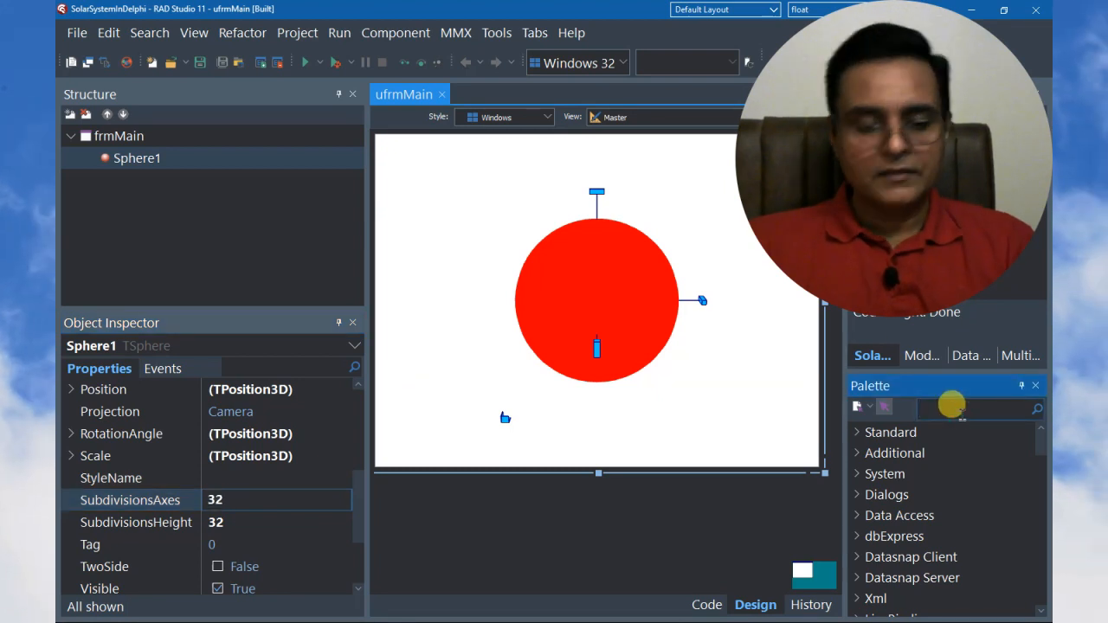
type("tex")
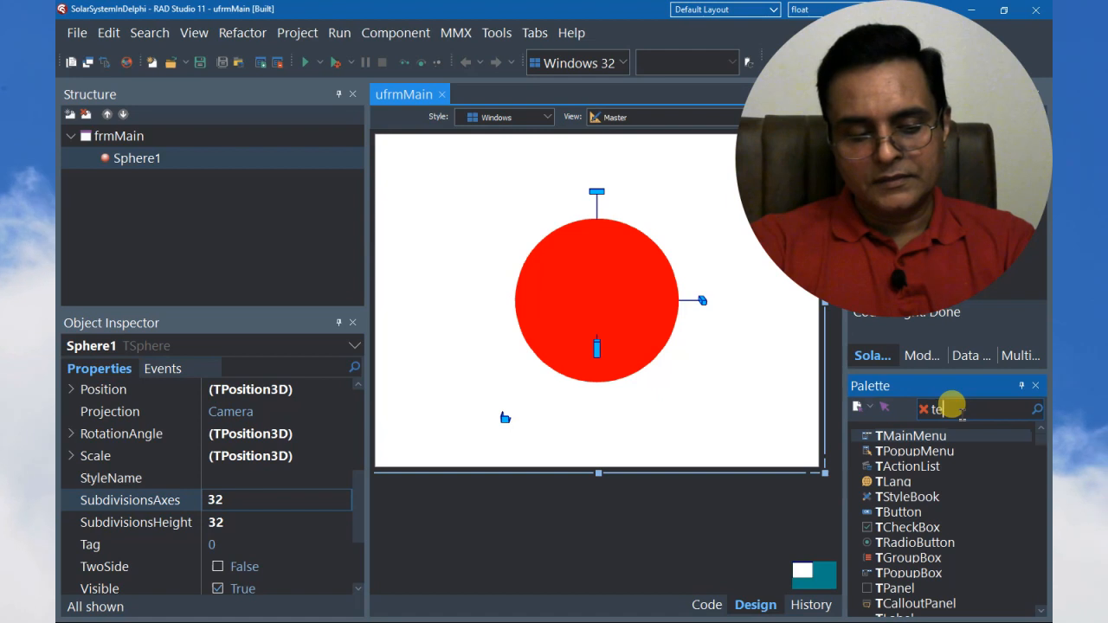
type("t")
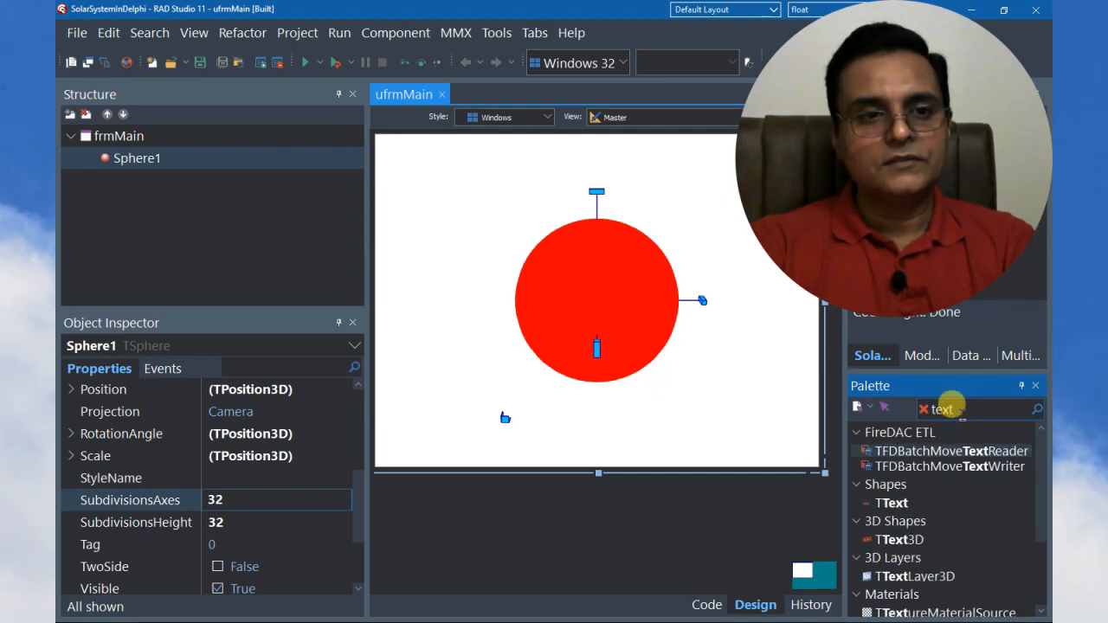
left_click(946, 410)
type("u")
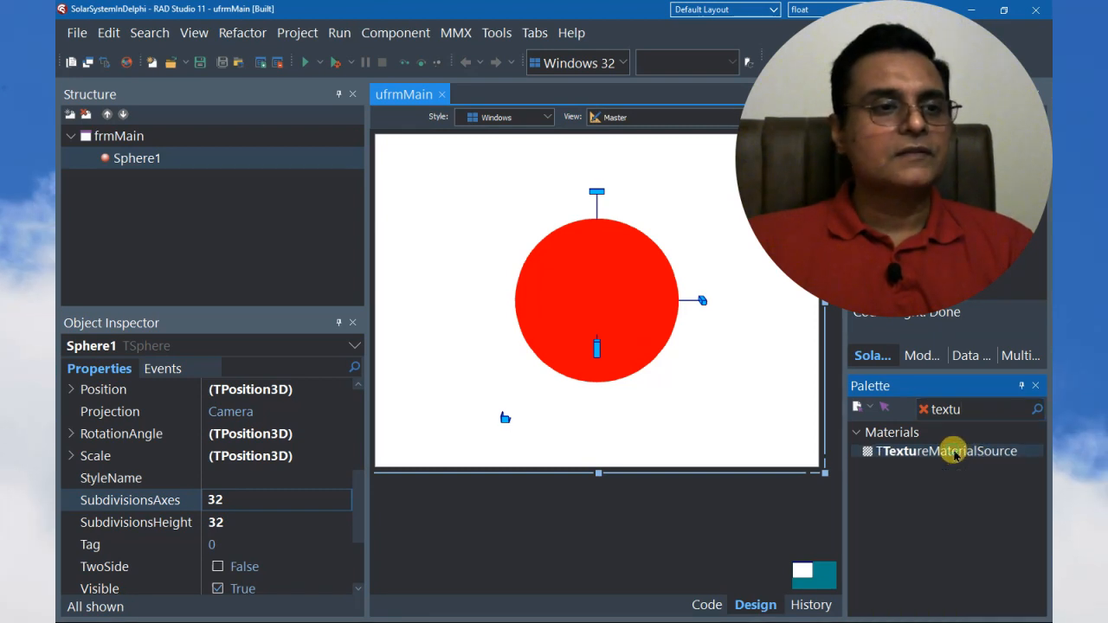
double_click(955, 451)
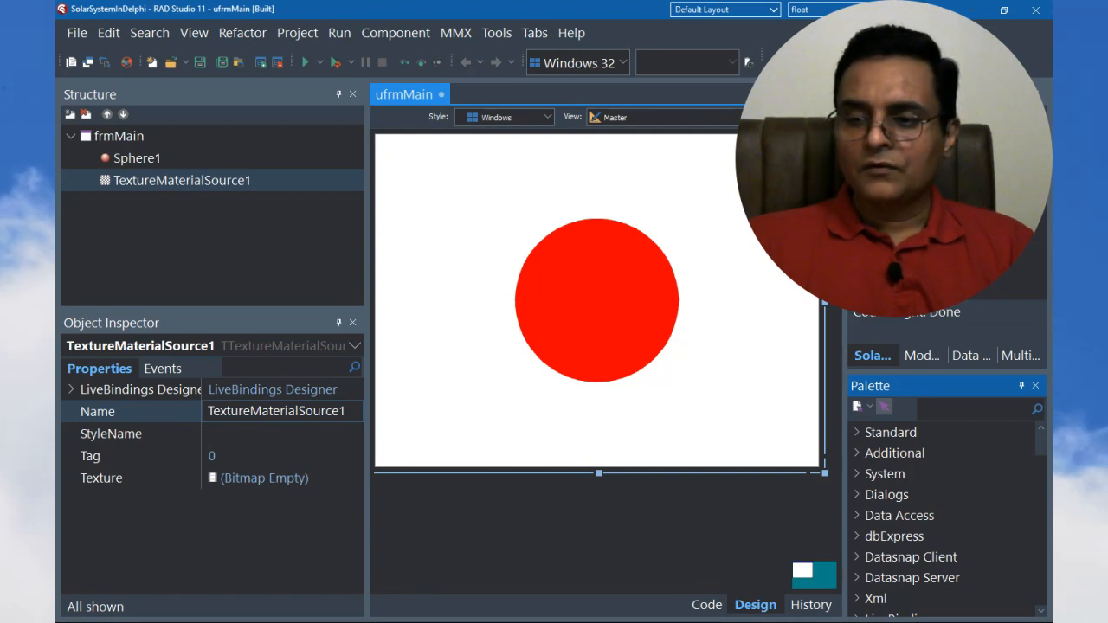
Load Sample-Gradient.jpg into the Texture property of TextureMaterialSource1 and accept the bitmap.
double_click(264, 477)
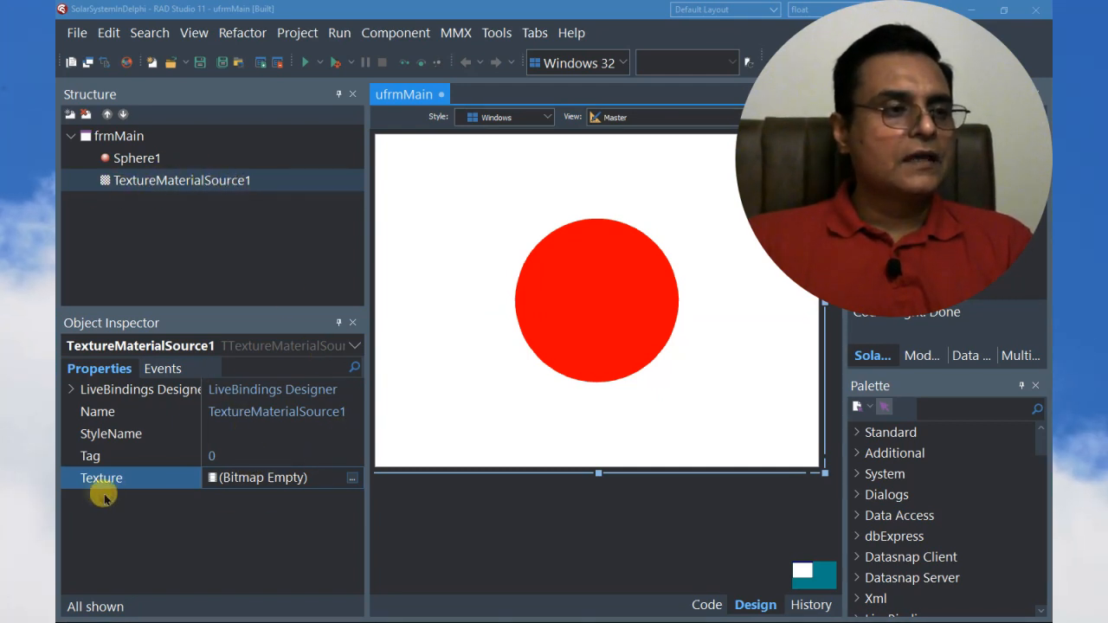
left_click(352, 483)
left_click(353, 483)
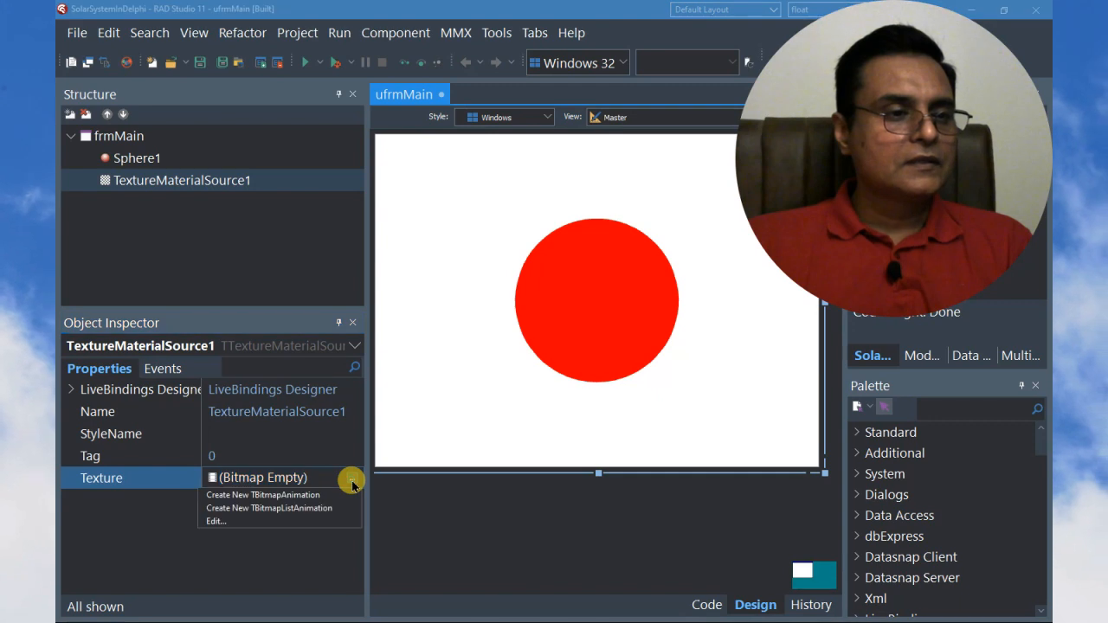
left_click(221, 523)
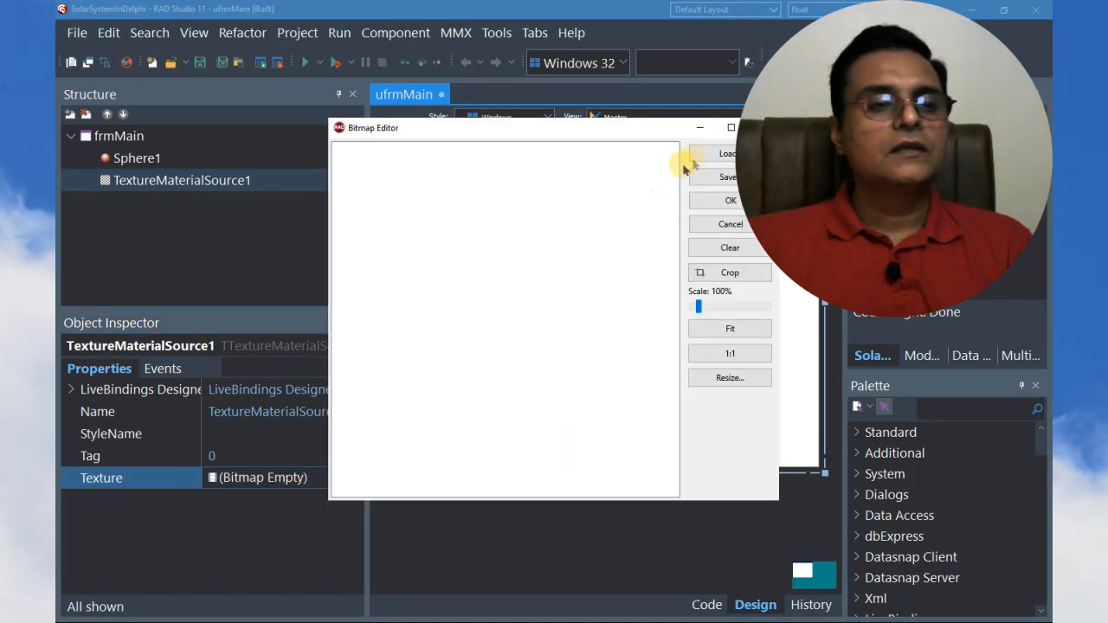
left_click_drag(648, 130, 563, 137)
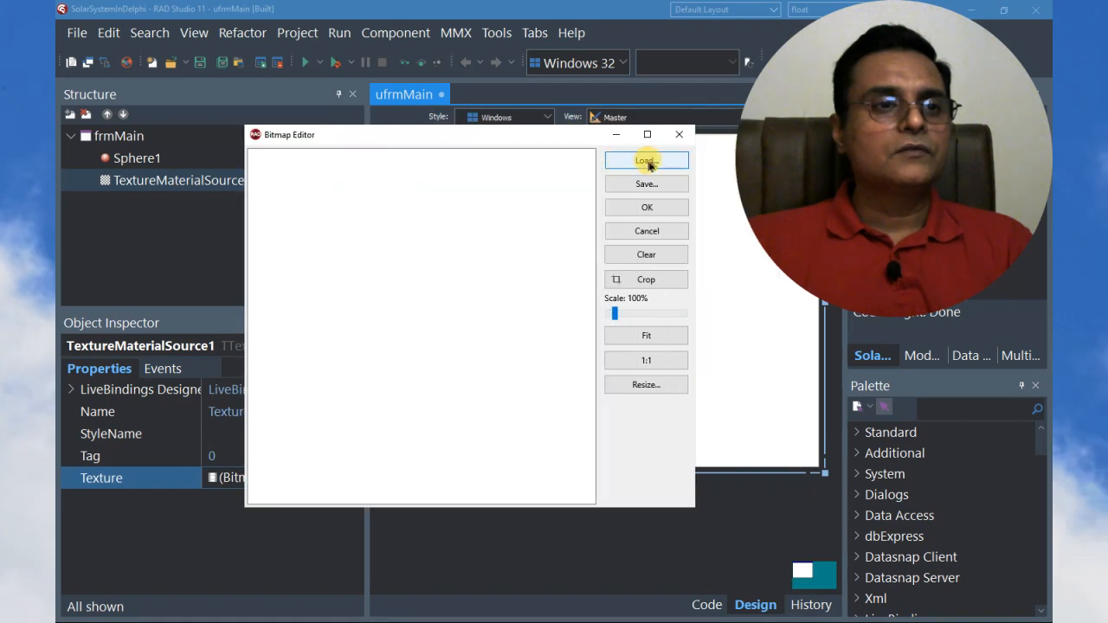
left_click(647, 161)
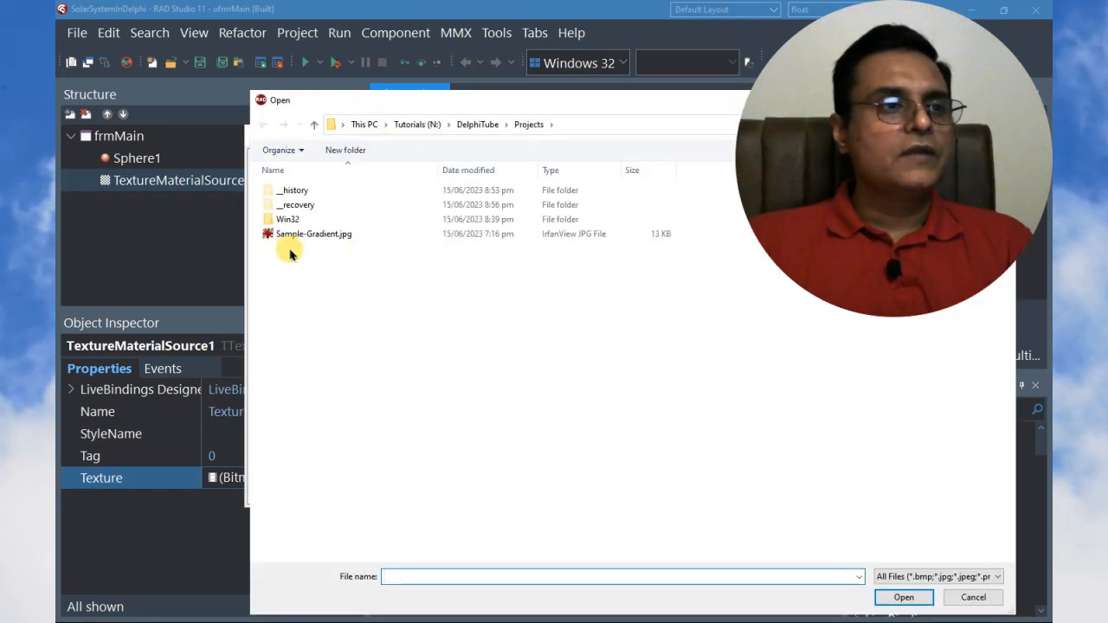
left_click(340, 240)
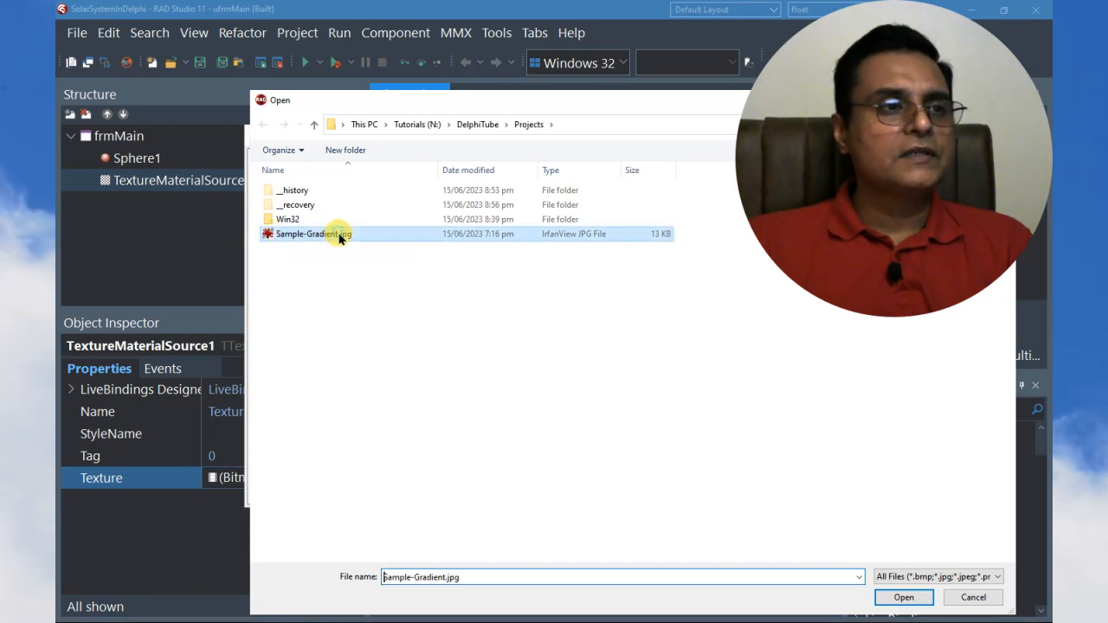
left_click(902, 597)
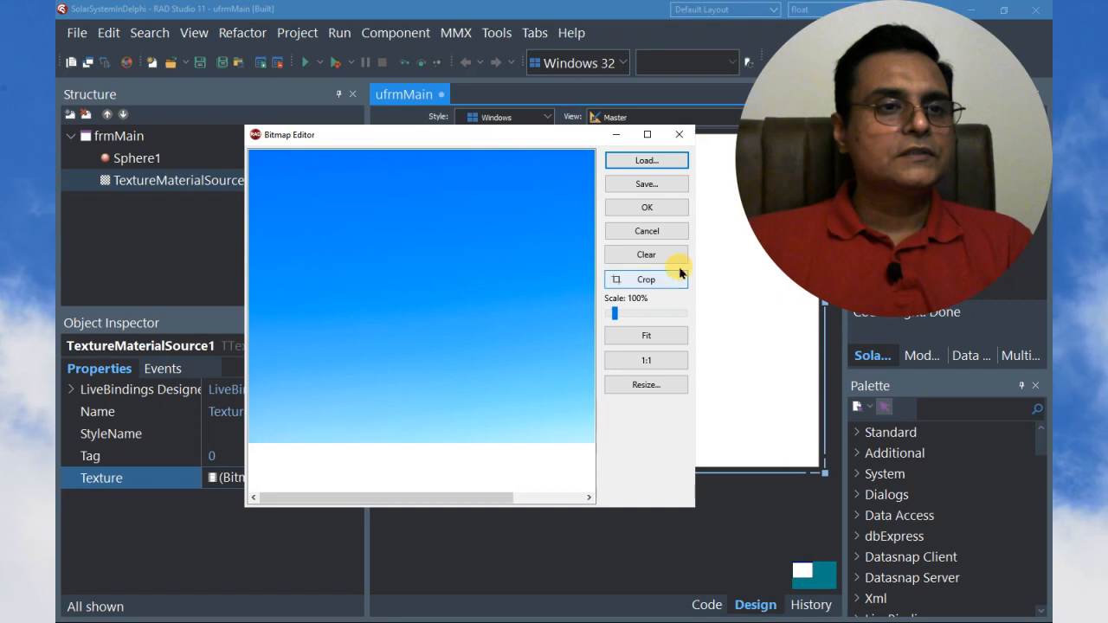
left_click(647, 207)
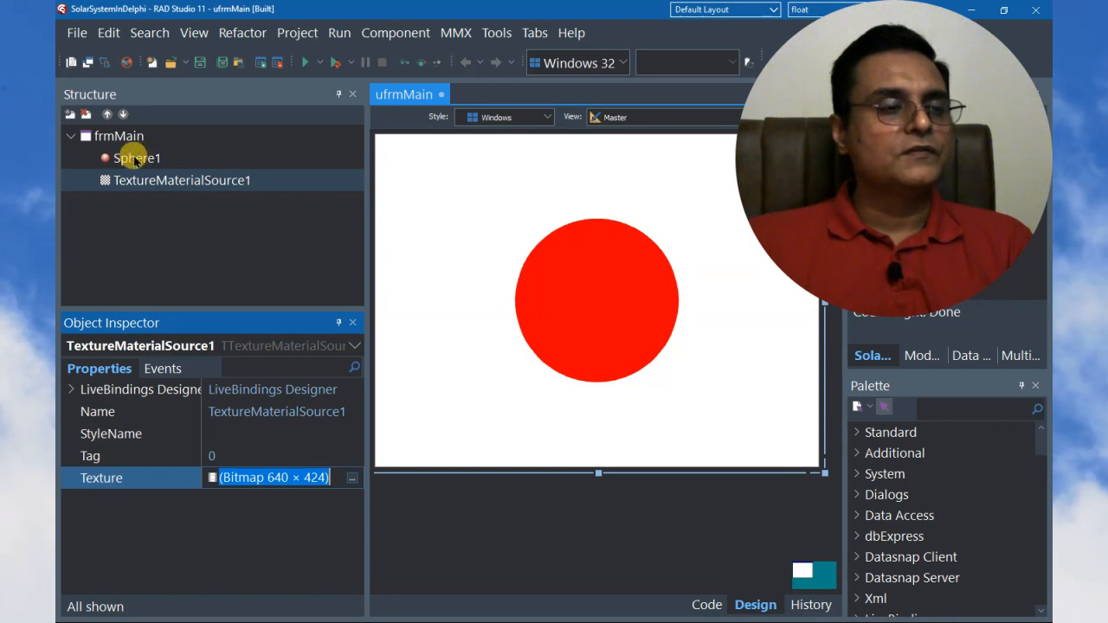
Assign TextureMaterialSource1 as Sphere1's MaterialSource, and run the application to check the textured sphere before closing it.
left_click(135, 160)
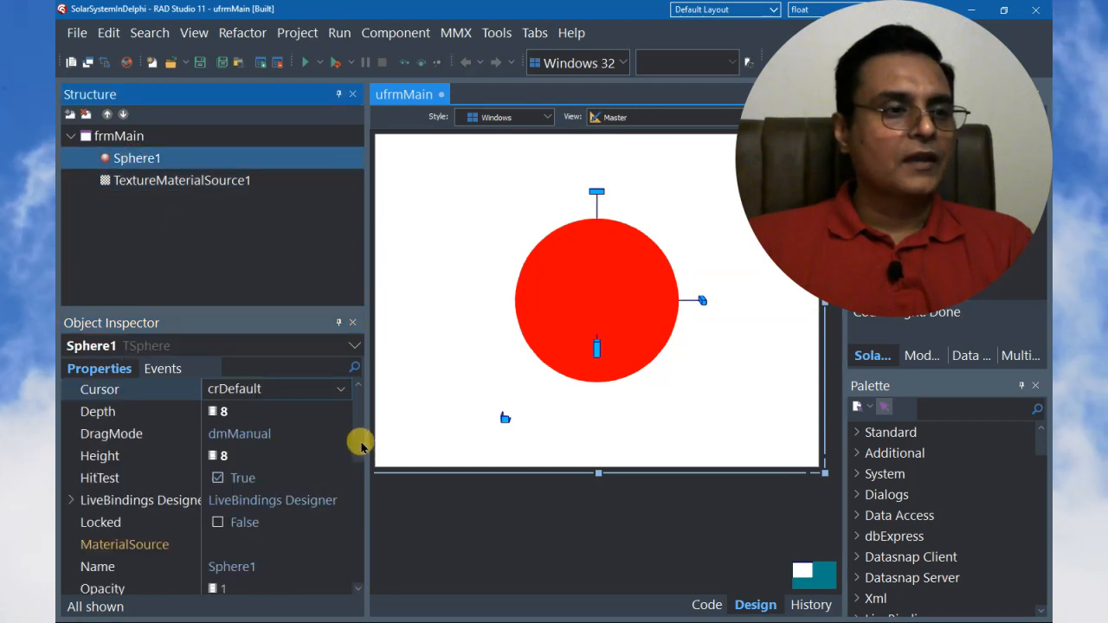
scroll(360, 451, "down", 1)
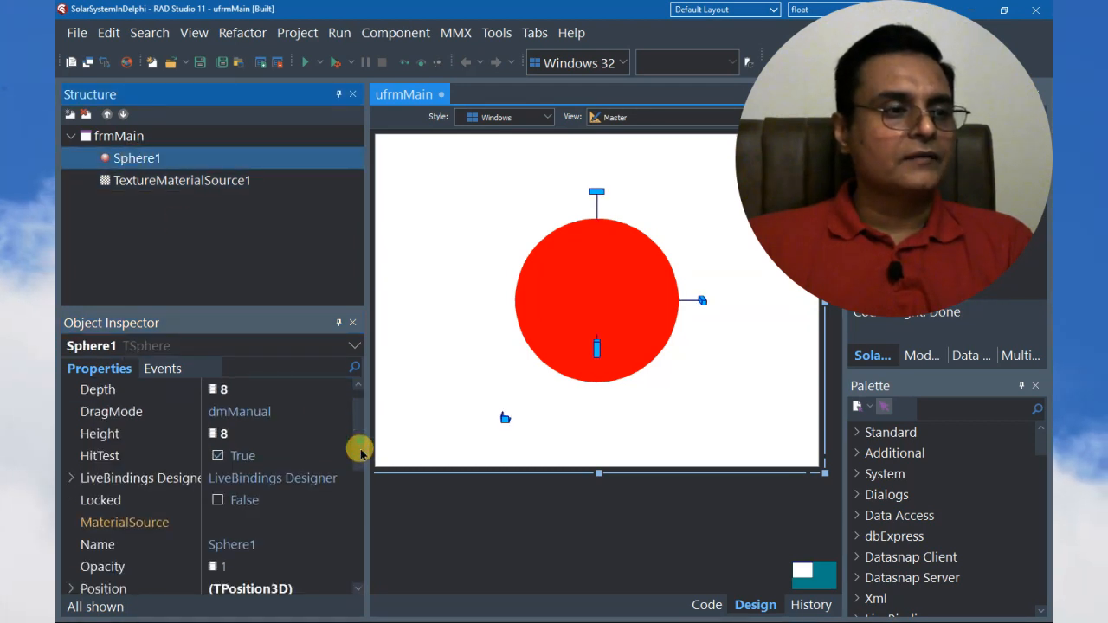
left_click(245, 521)
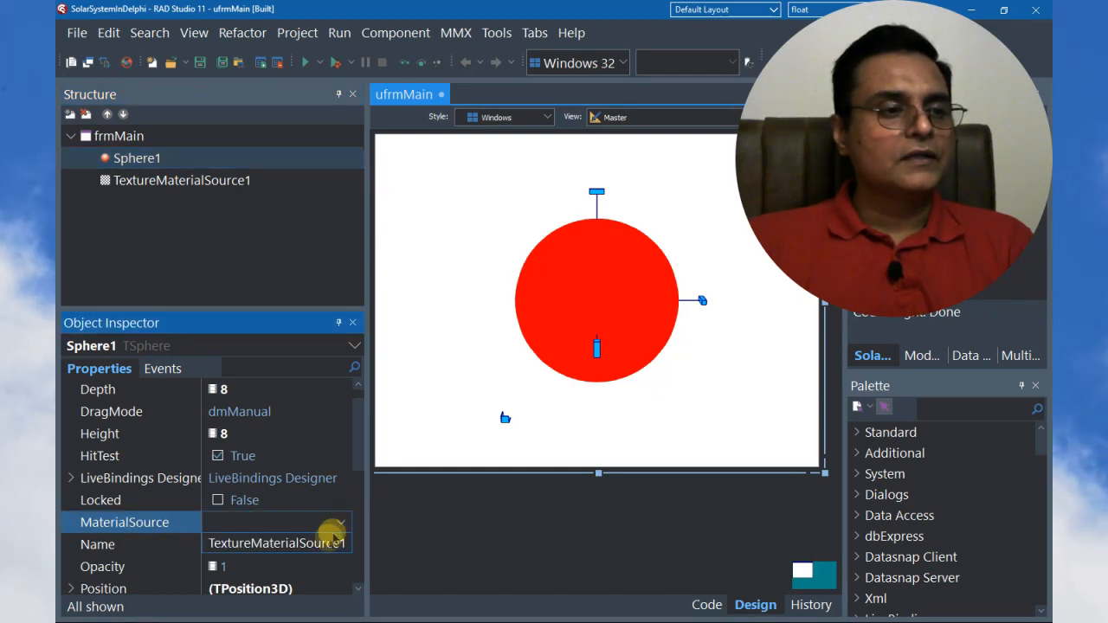
left_click(299, 544)
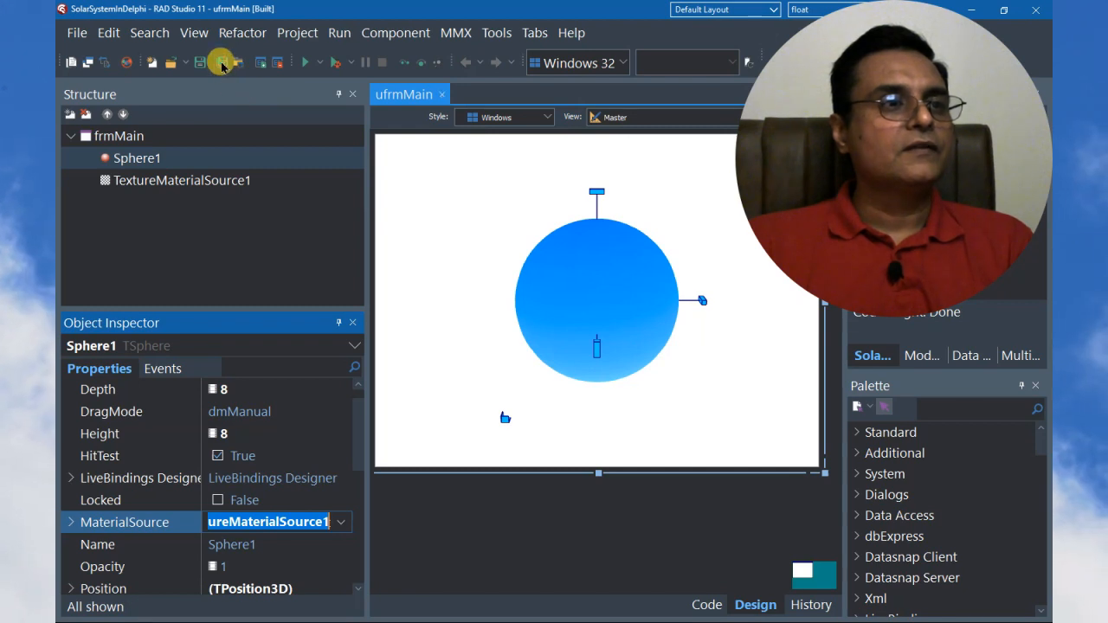
left_click(305, 63)
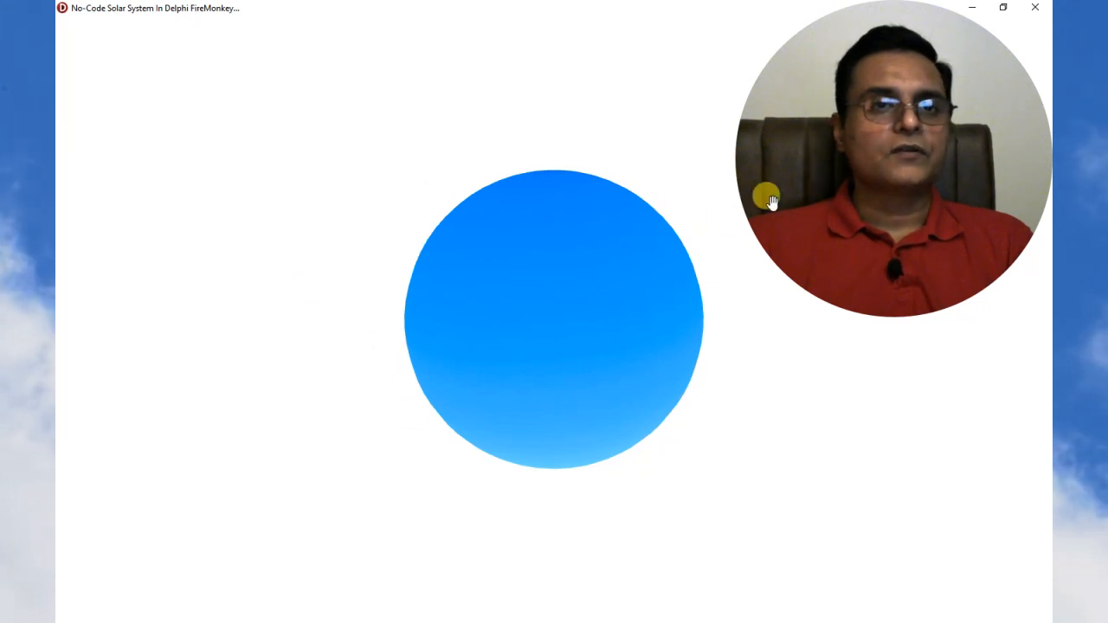
left_click(1035, 8)
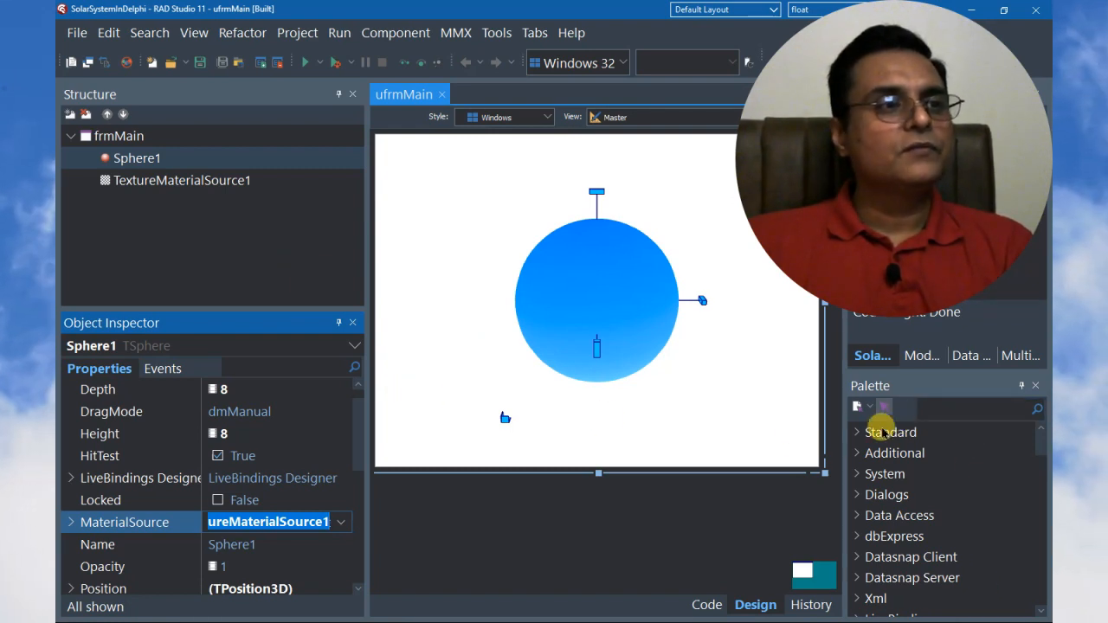
Search the palette for "anim" and add a TFloatAnimation component to Sphere1.
left_click(925, 408)
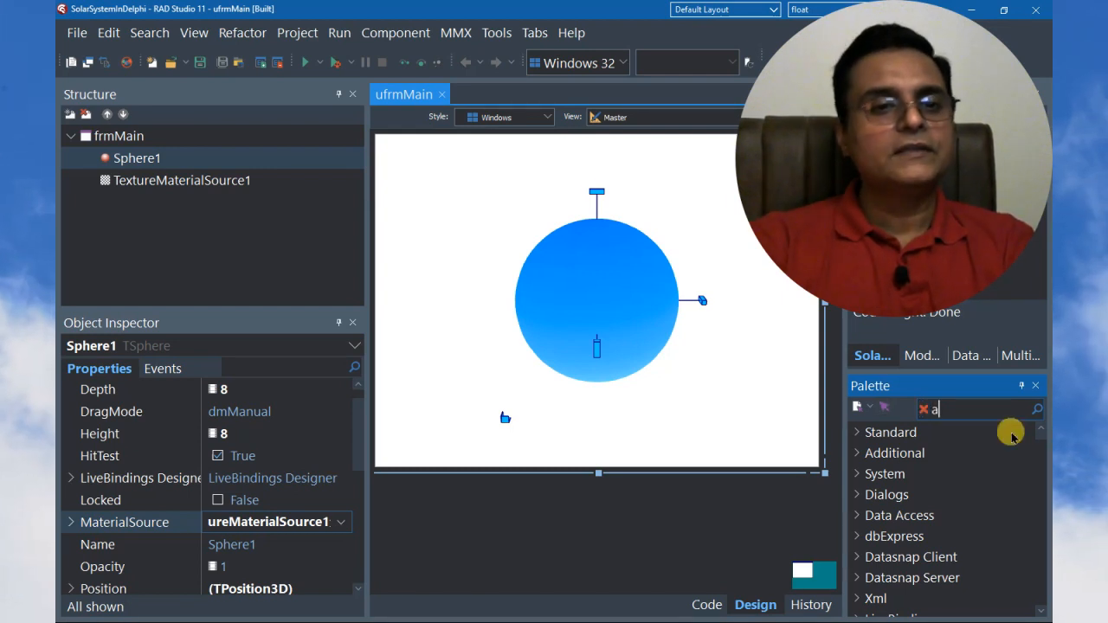
type("a")
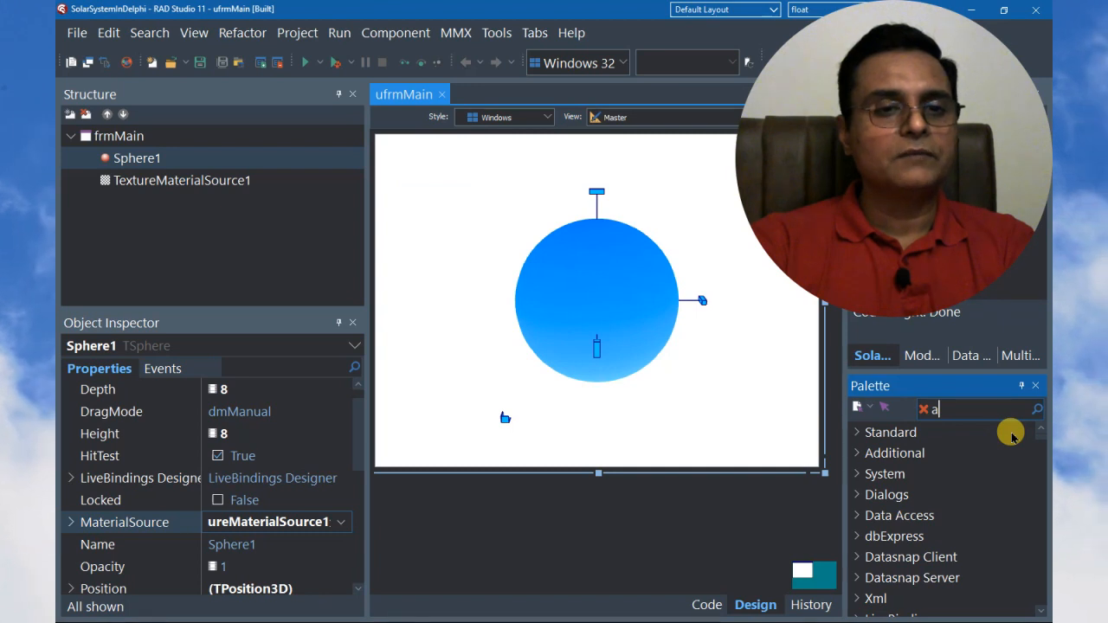
type("nim")
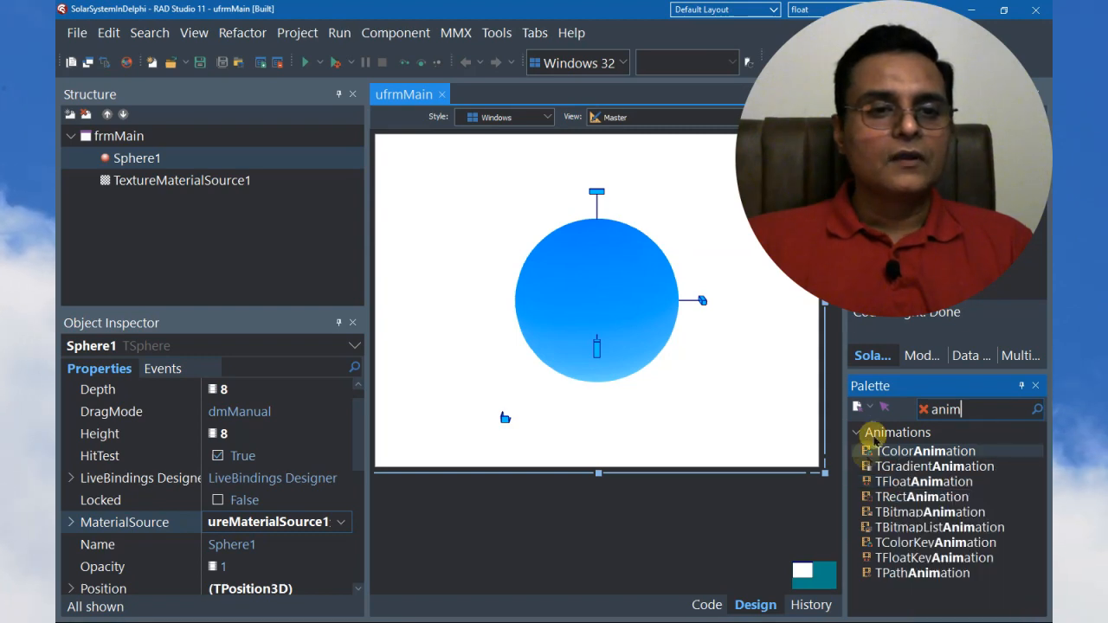
double_click(884, 483)
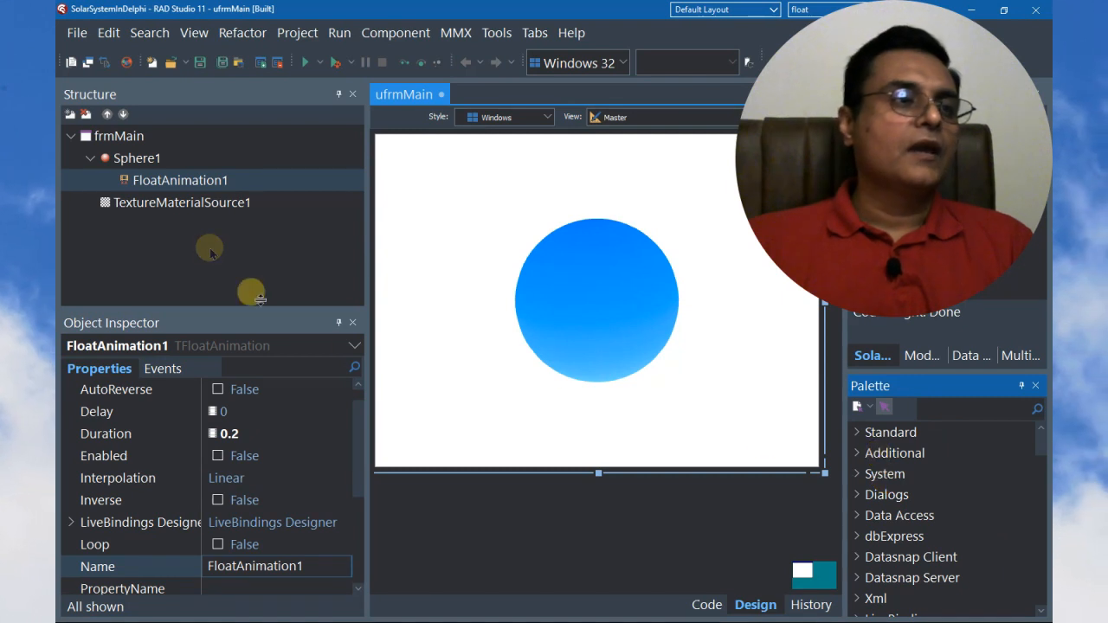
Move FloatAnimation1 out of Sphere1 to frmMain and nest it back under Sphere1.
left_click(200, 188)
left_click_drag(196, 188, 134, 137)
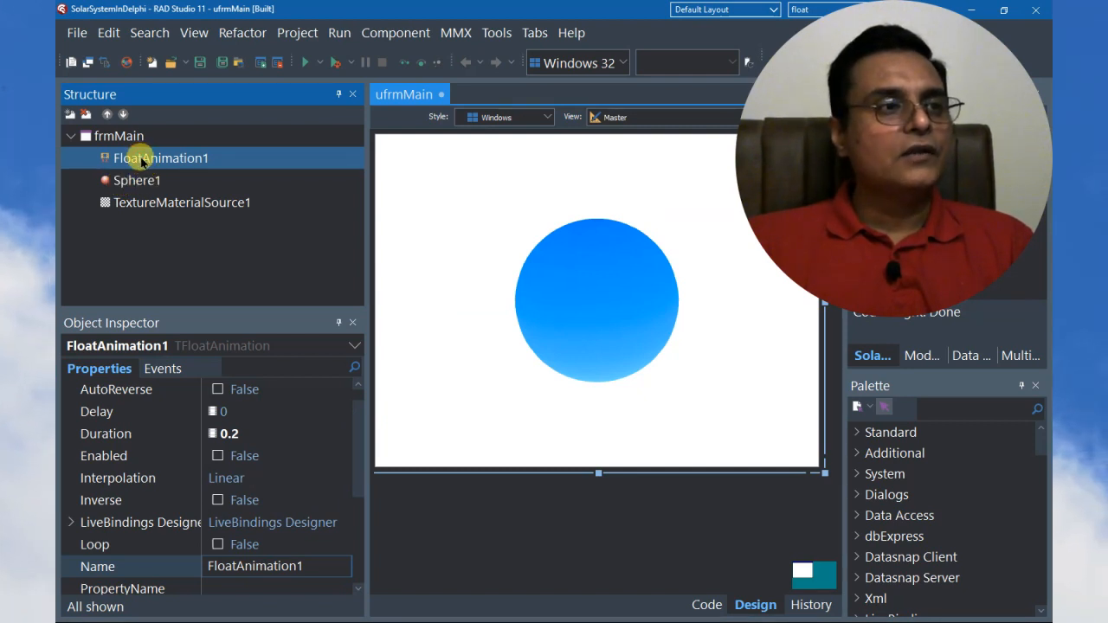
left_click_drag(145, 176, 145, 176)
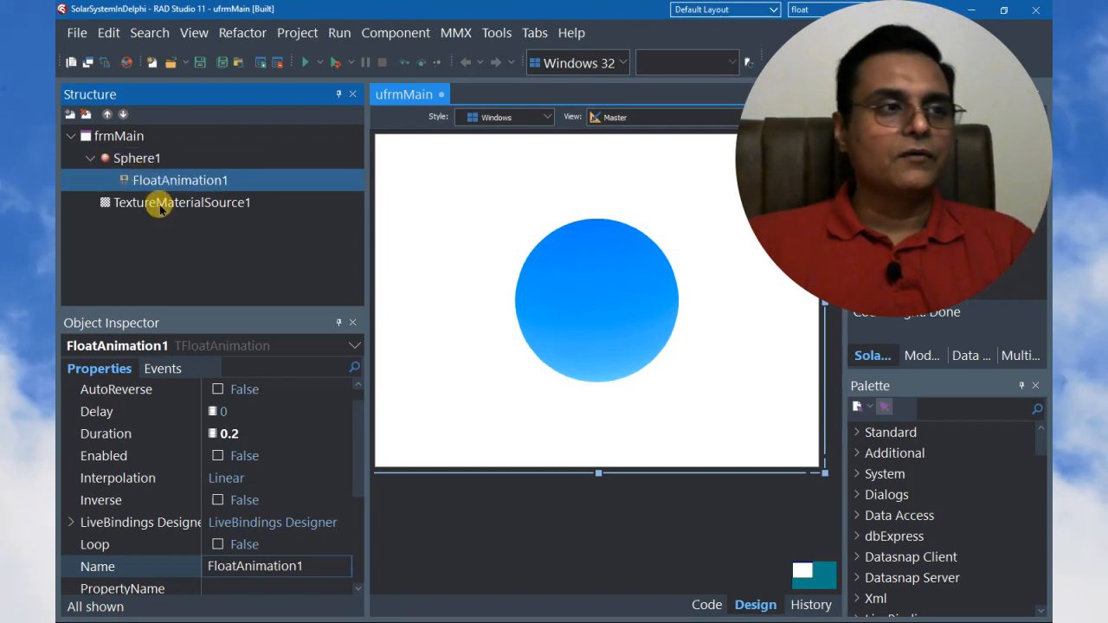
Nest TextureMaterialSource1 under Sphere1 in the component structure, and collapse and expand the sphere's node to check its children.
left_click(164, 208)
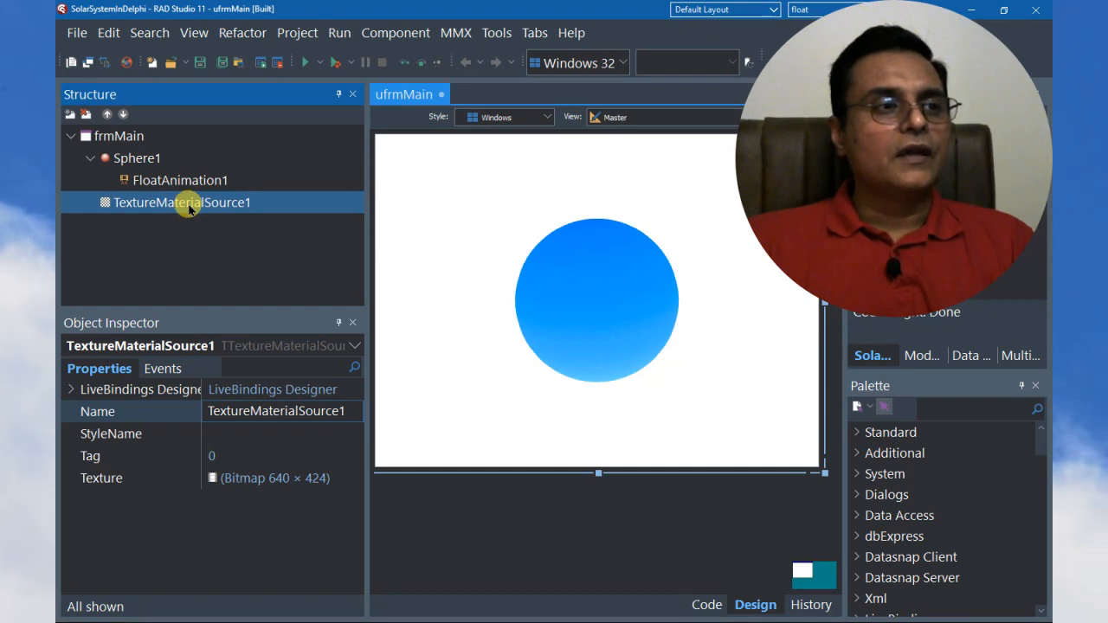
left_click_drag(164, 208, 148, 159)
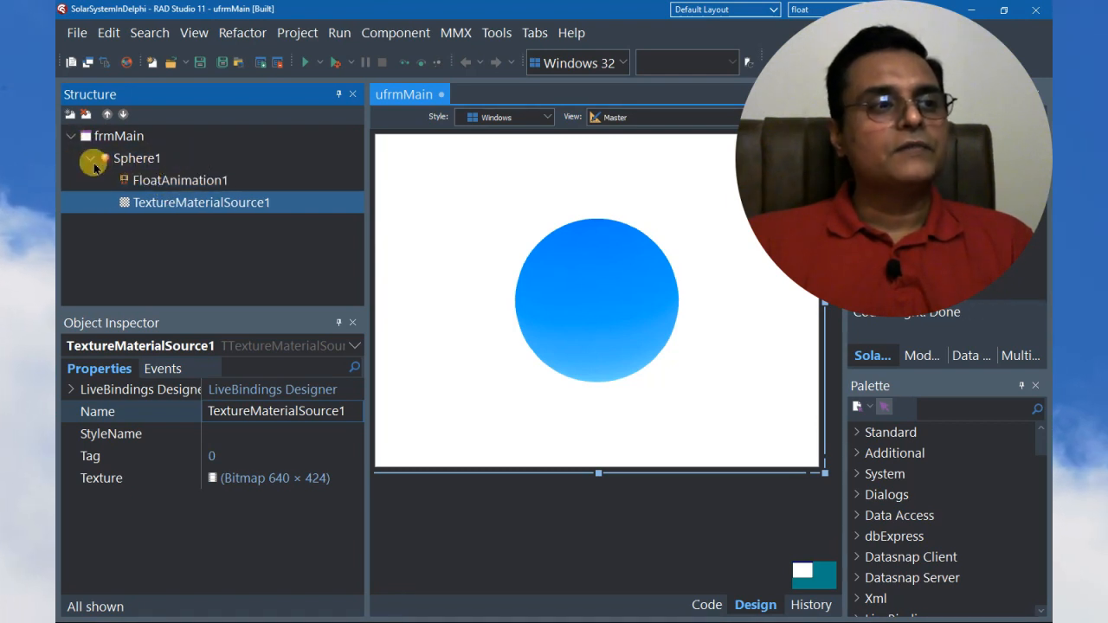
left_click(88, 158)
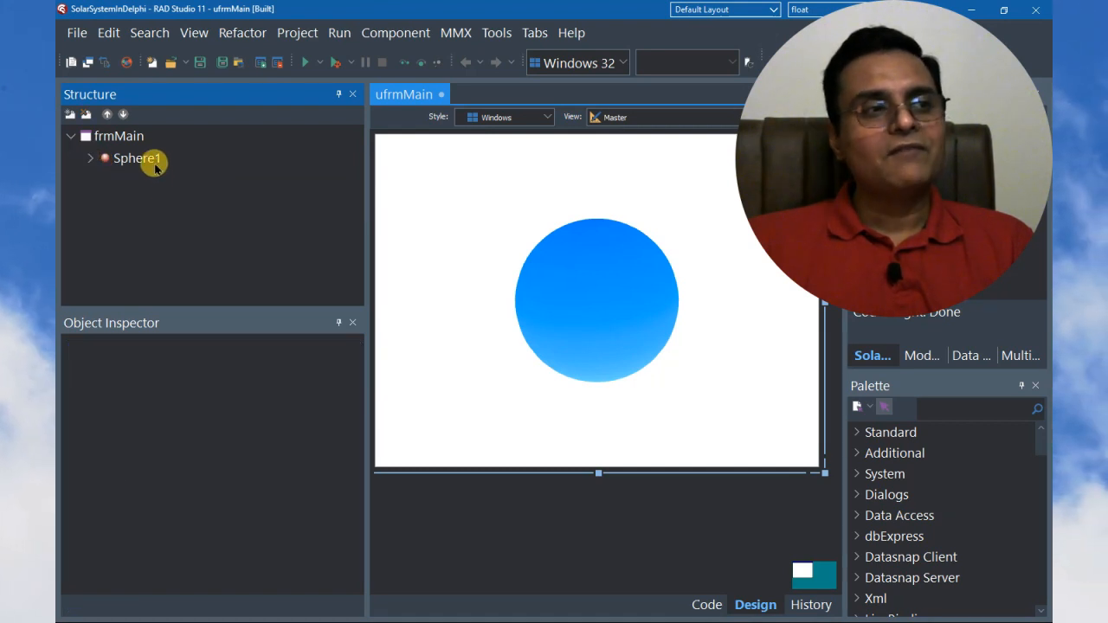
left_click(89, 160)
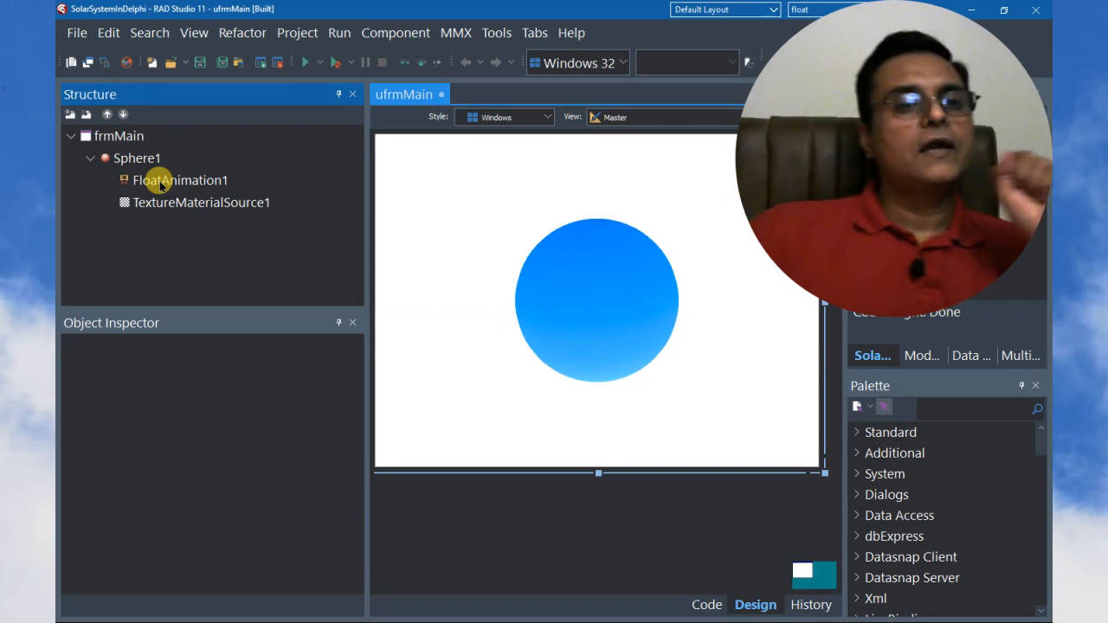
Set FloatAnimation1's Duration to 10 and turn on its Enabled and Loop properties.
left_click(160, 183)
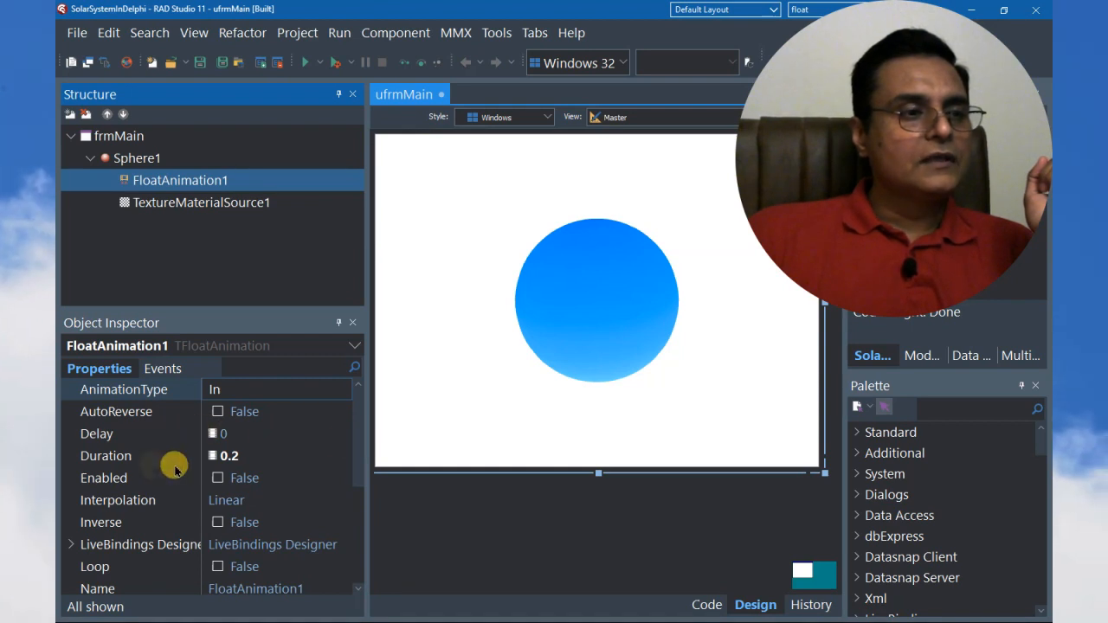
left_click(239, 459)
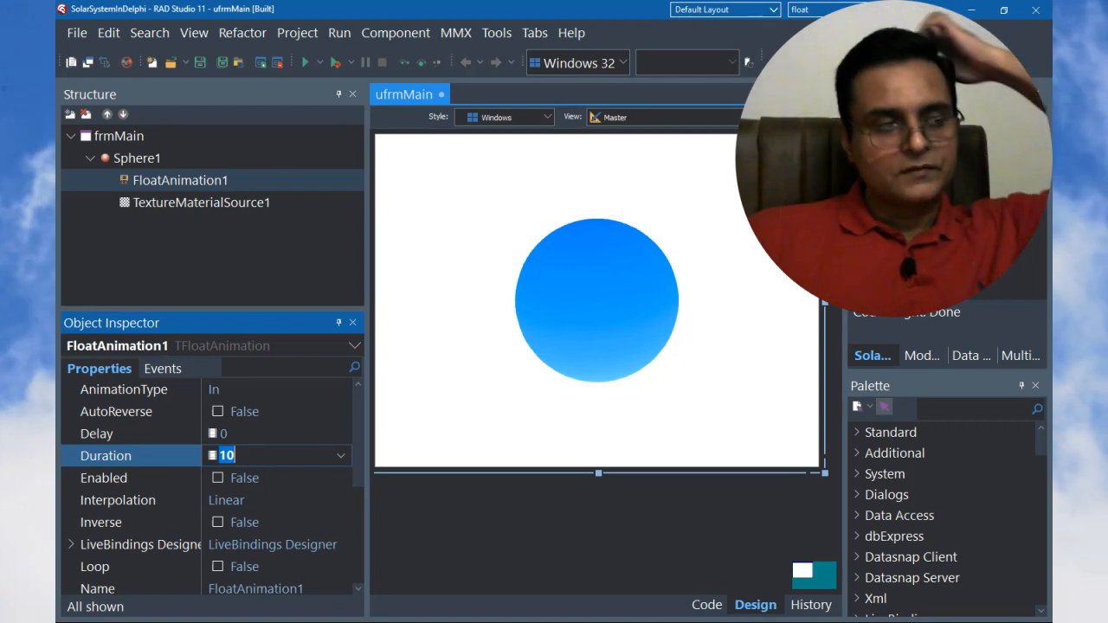
left_click(217, 478)
left_click_drag(363, 443, 366, 480)
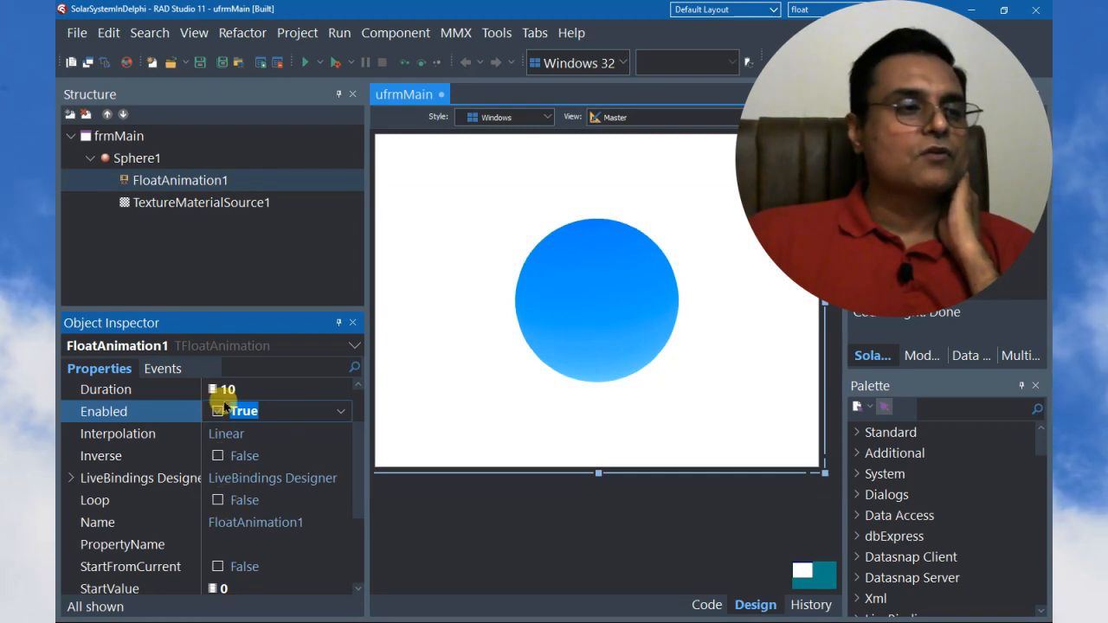
left_click(217, 501)
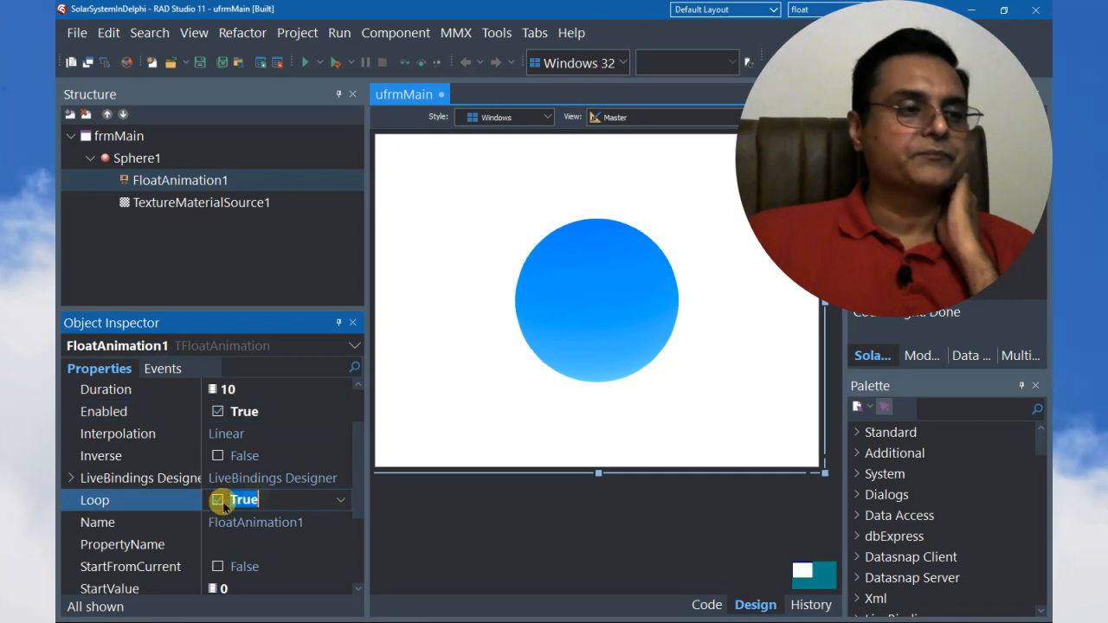
Choose RotationAngle.Y as the PropertyName that FloatAnimation1 animates.
left_click_drag(362, 470, 358, 487)
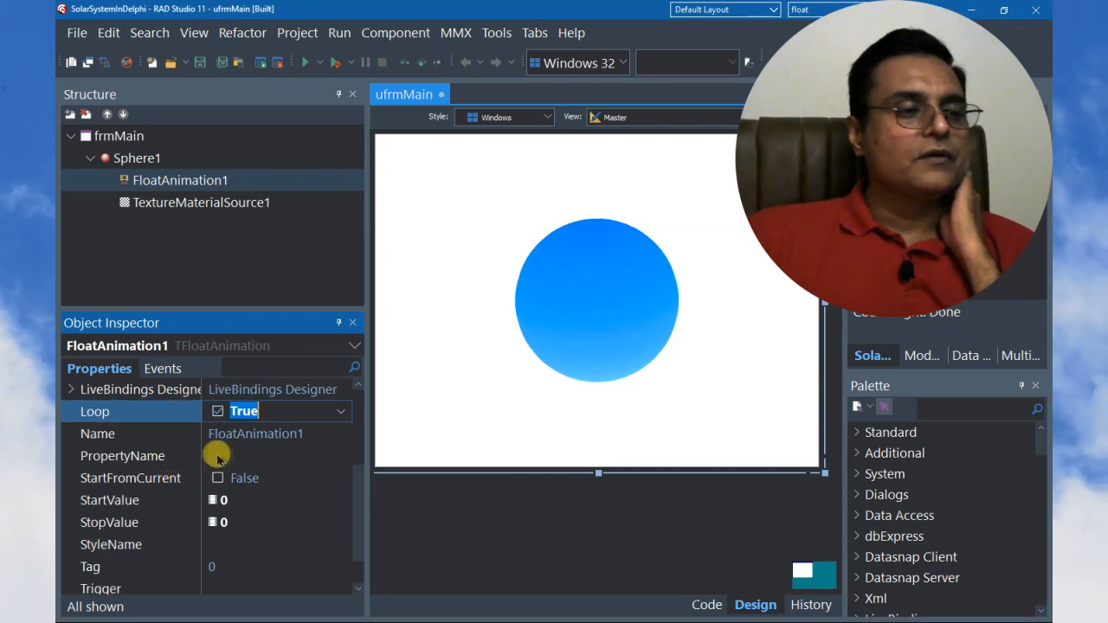
left_click(135, 459)
left_click(289, 452)
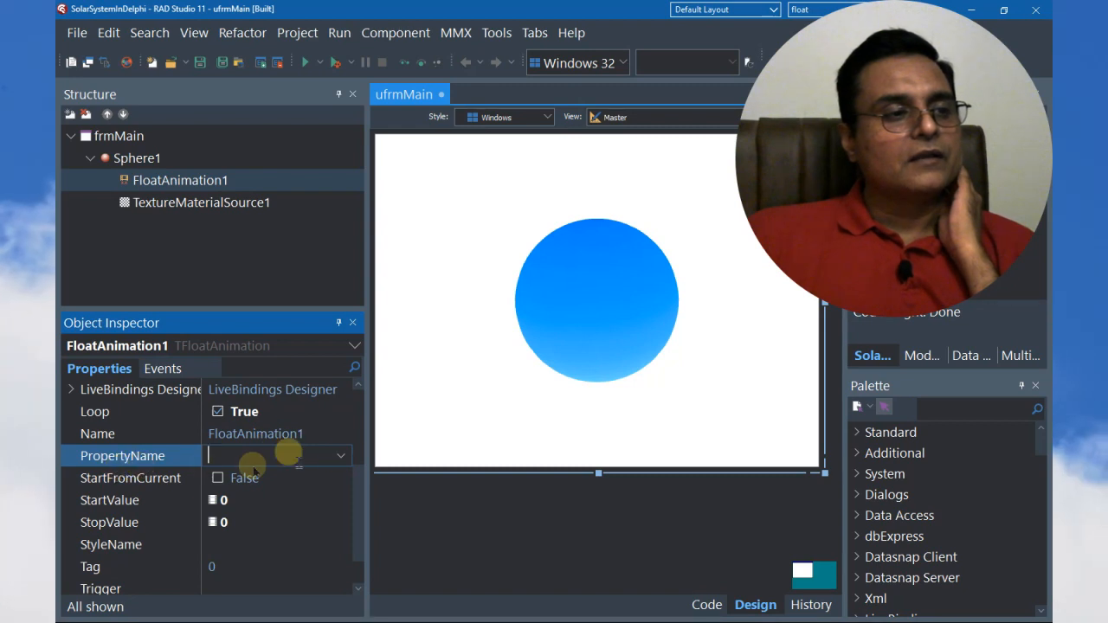
left_click(343, 457)
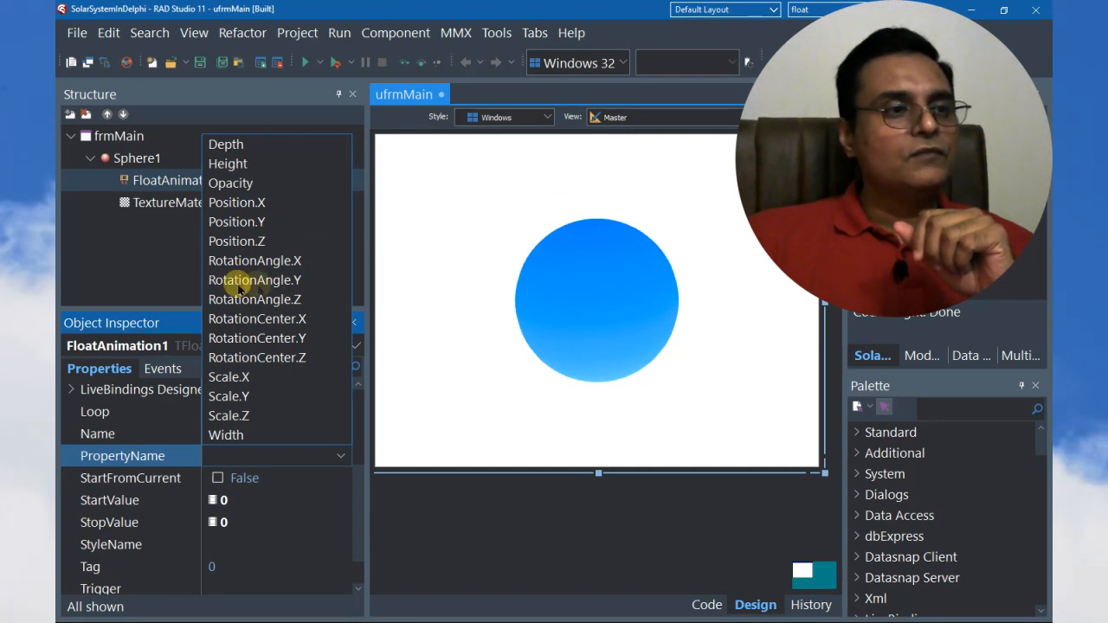
left_click(299, 281)
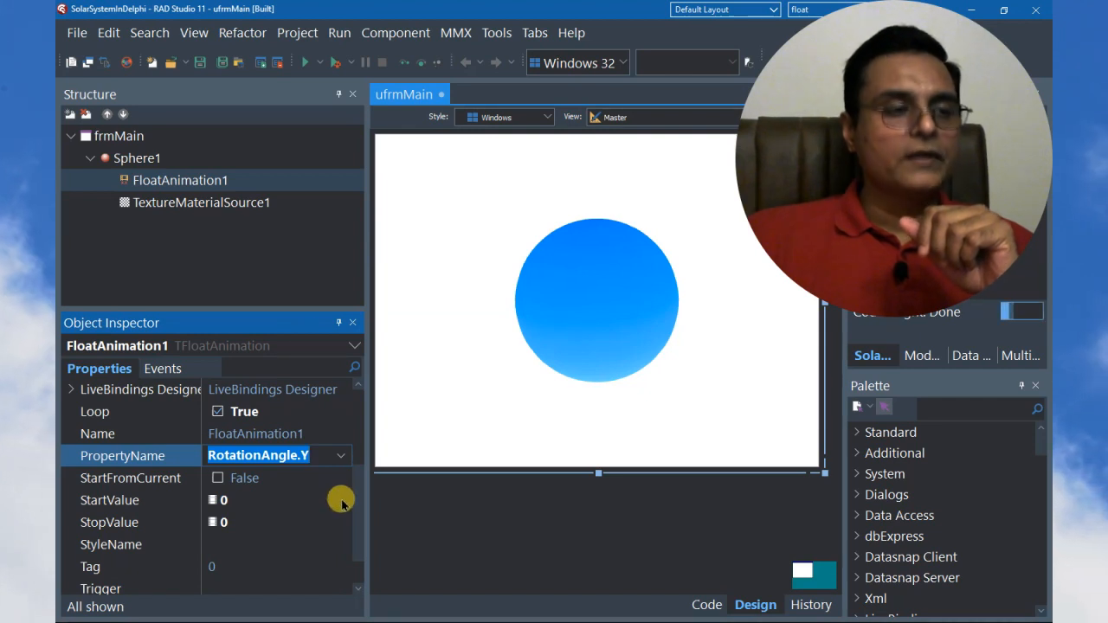
Set FloatAnimation1's StopValue to 360 and StartValue to 1, and run the application without debugging.
left_click(240, 502)
left_click(243, 520)
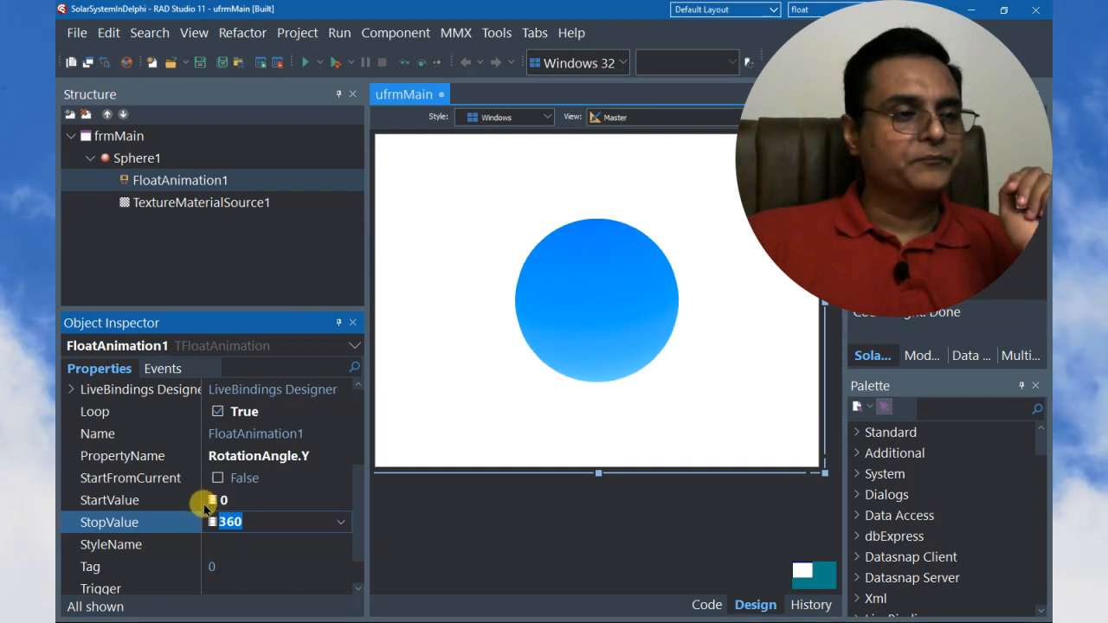
left_click(236, 501)
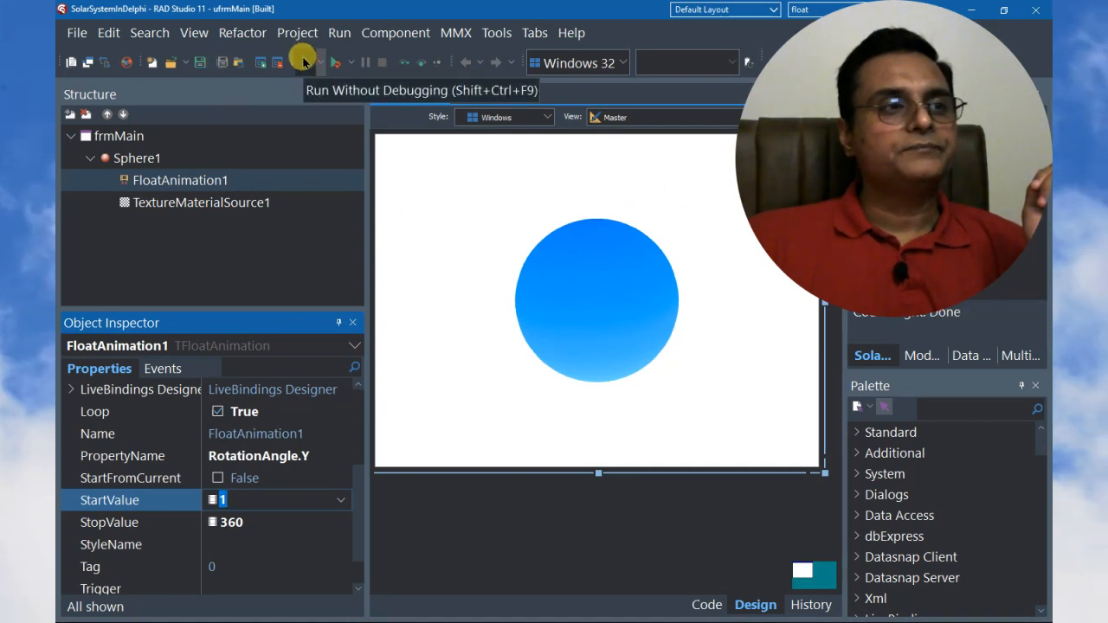
left_click(303, 62)
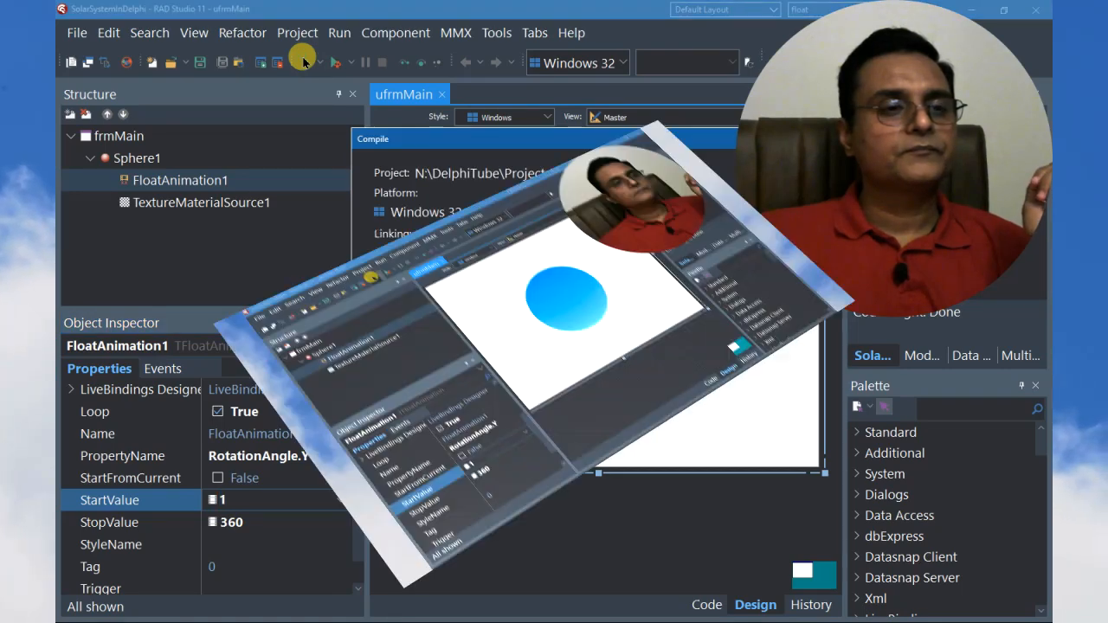